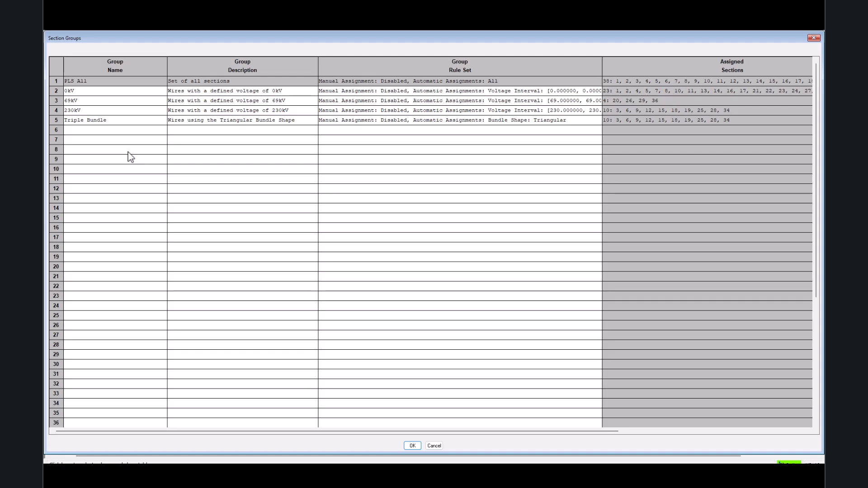
Turn on automatic assignment in the sixth row's rule set, using a voltage interval of 69 to 765 kV.
left_click(358, 130)
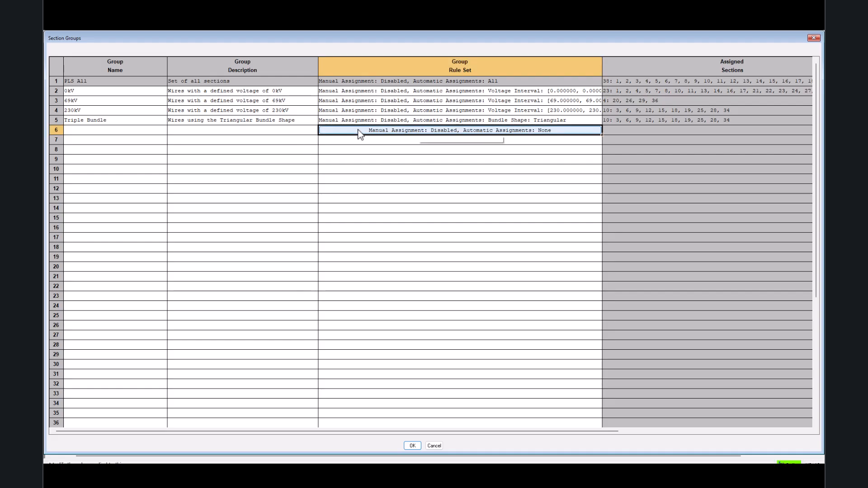
left_click(359, 132)
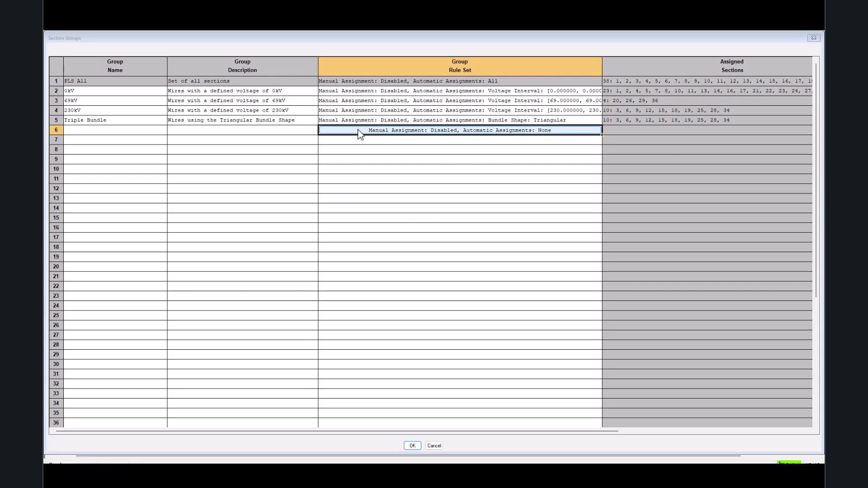
left_click(292, 114)
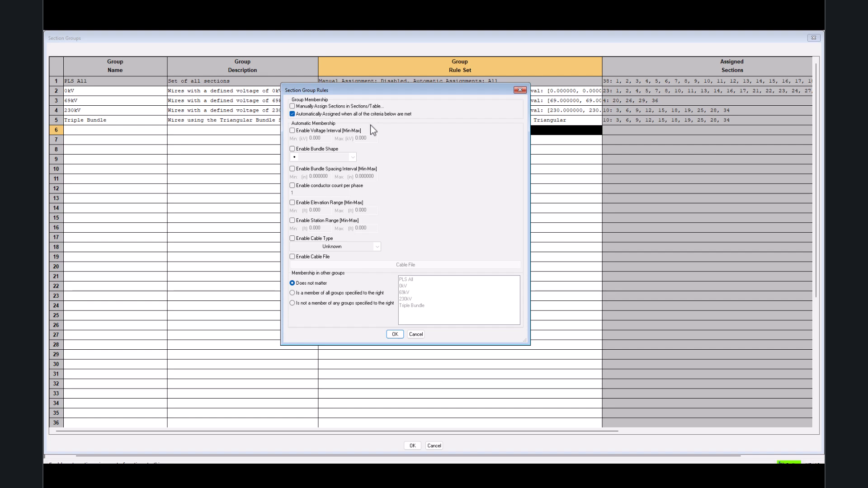
left_click(292, 131)
double_click(324, 137)
type("69")
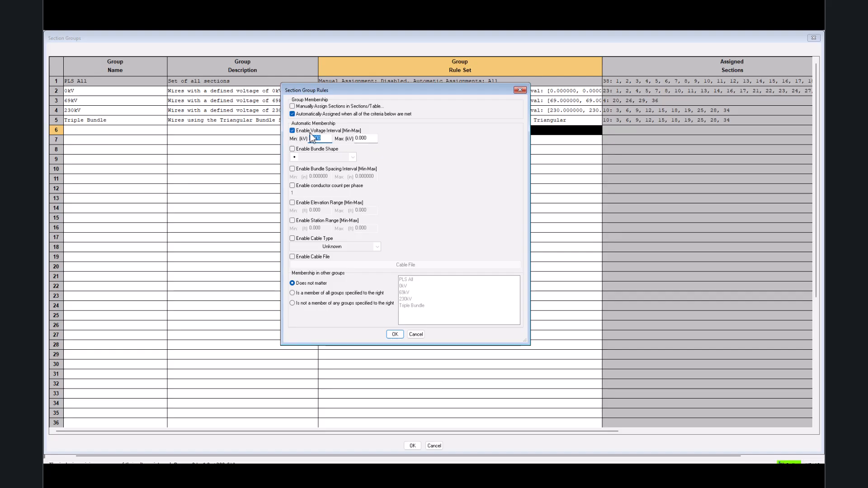
double_click(373, 138)
type("765")
Clear both voltage limits and switch the criterion from voltage interval to bundle shape.
left_click_drag(369, 138, 302, 137)
key("BackSpace")
left_click(315, 138)
key("BackSpace")
left_click(318, 150)
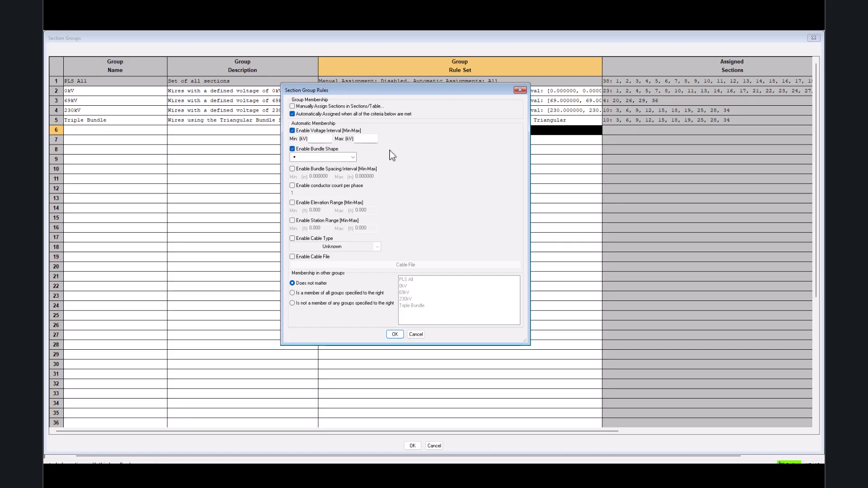
left_click(293, 131)
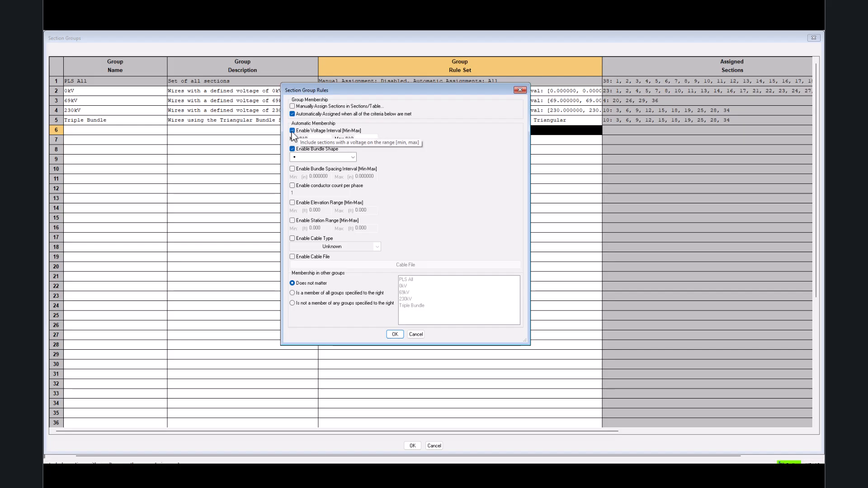
Look over the bundle shape choices, disable that criterion, and briefly try the bundle spacing and conductor count criteria.
left_click(354, 158)
left_click(354, 158)
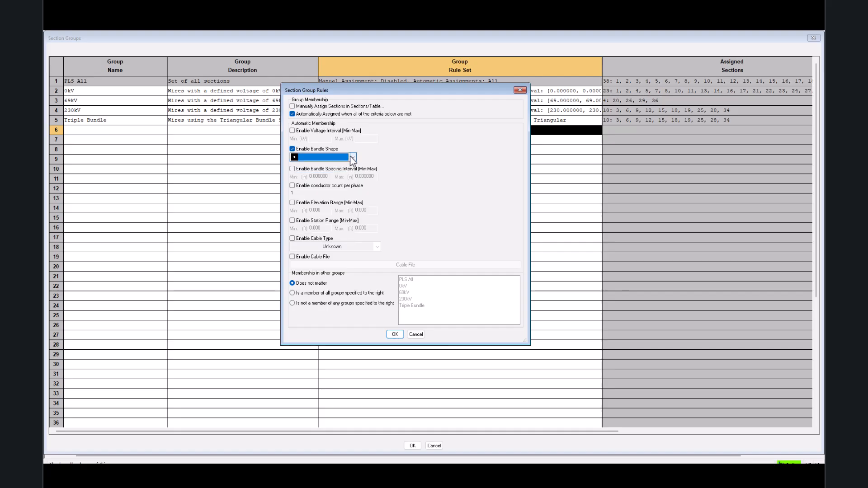
left_click(293, 150)
left_click(293, 169)
left_click(292, 169)
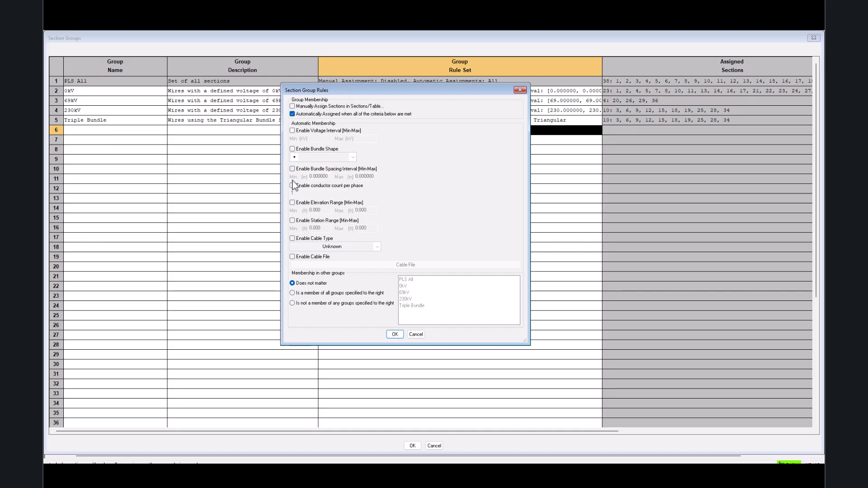
left_click(292, 186)
left_click(292, 186)
Try the elevation range and station range criteria one after the other, turning each off again.
left_click(293, 203)
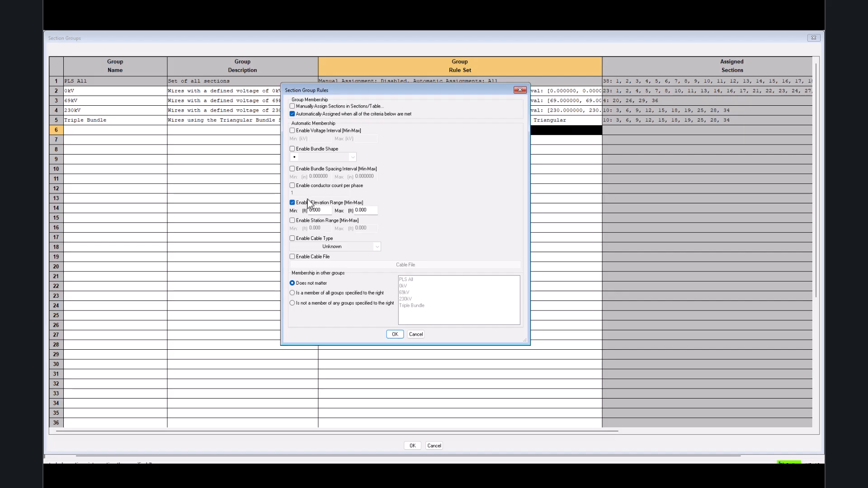
left_click(292, 202)
left_click(293, 221)
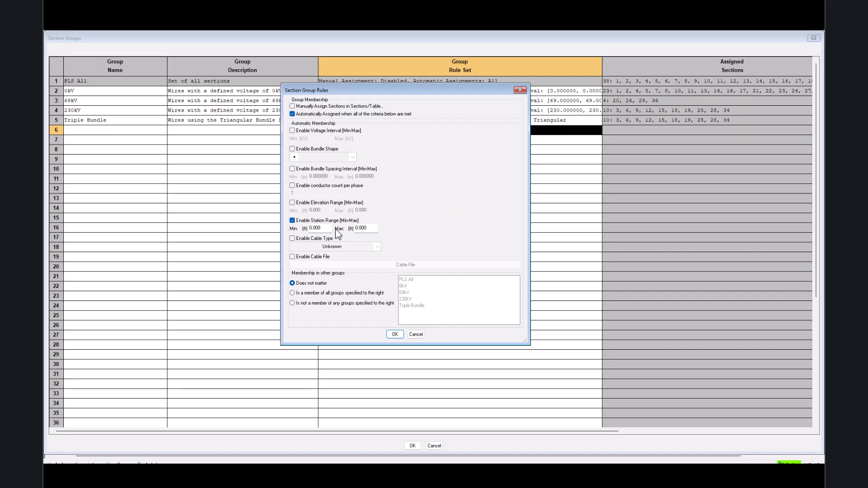
left_click(292, 221)
Try the cable type criterion, look over its choices, and try the cable file criterion, turning both off again.
left_click(292, 238)
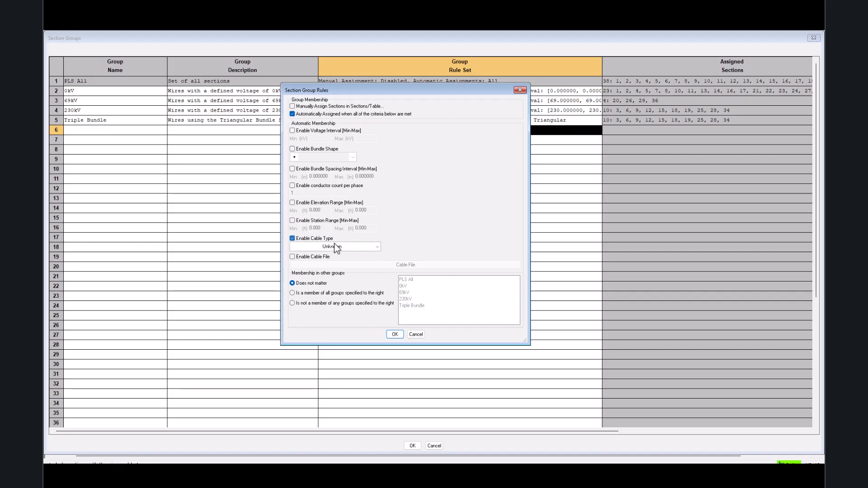
left_click(381, 249)
left_click(379, 248)
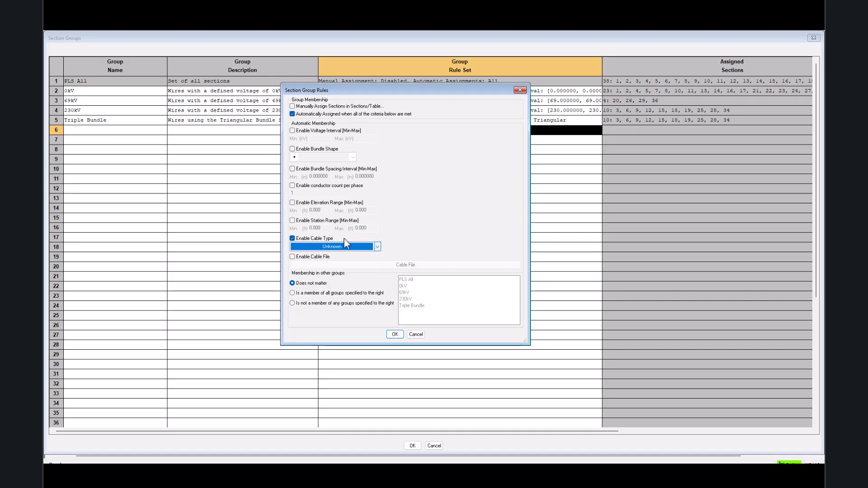
left_click(316, 239)
left_click(302, 256)
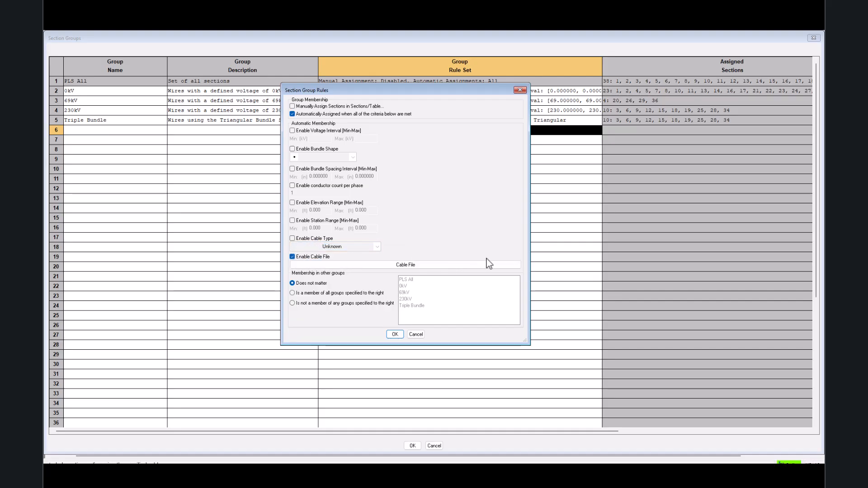
left_click(293, 257)
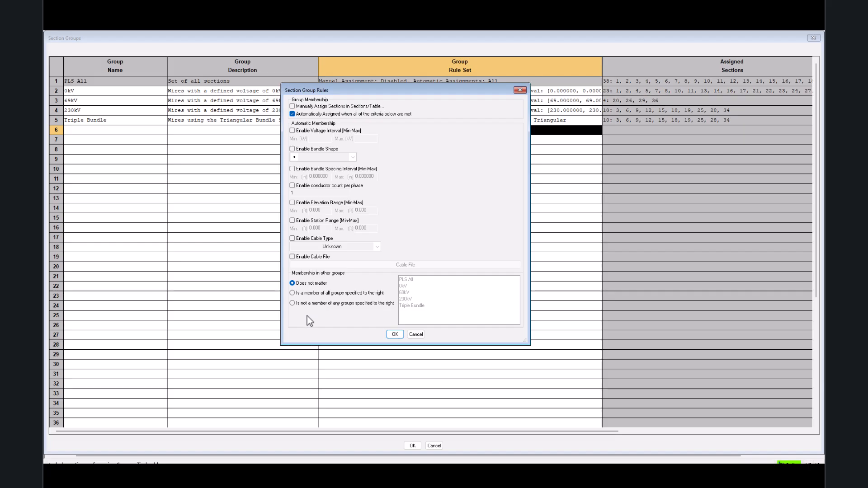
Try requiring membership in the 69kV group and excluding Triple Bundle, then reset other-group membership to Does not matter and accept the rules.
left_click(292, 293)
left_click_drag(407, 293, 409, 300)
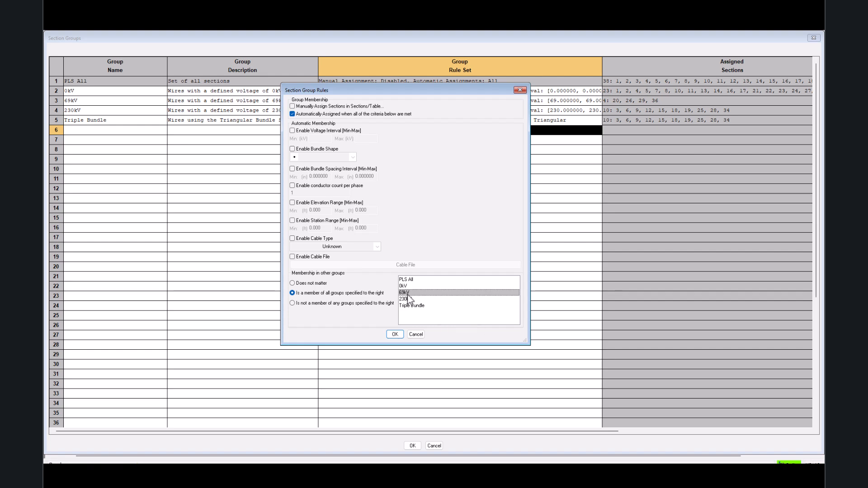
left_click(309, 306)
left_click(412, 306)
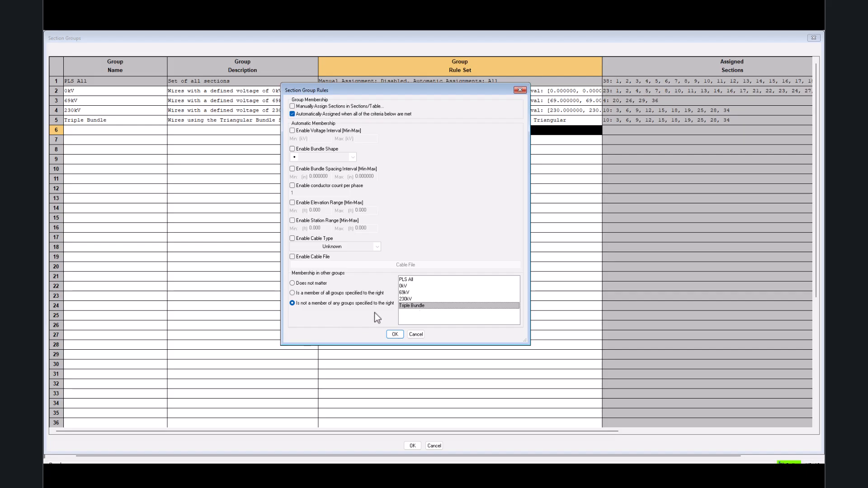
left_click(309, 284)
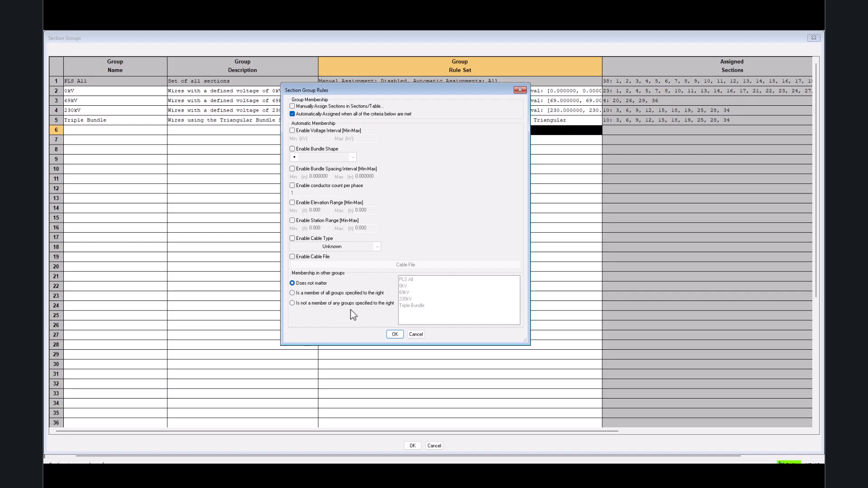
left_click(395, 334)
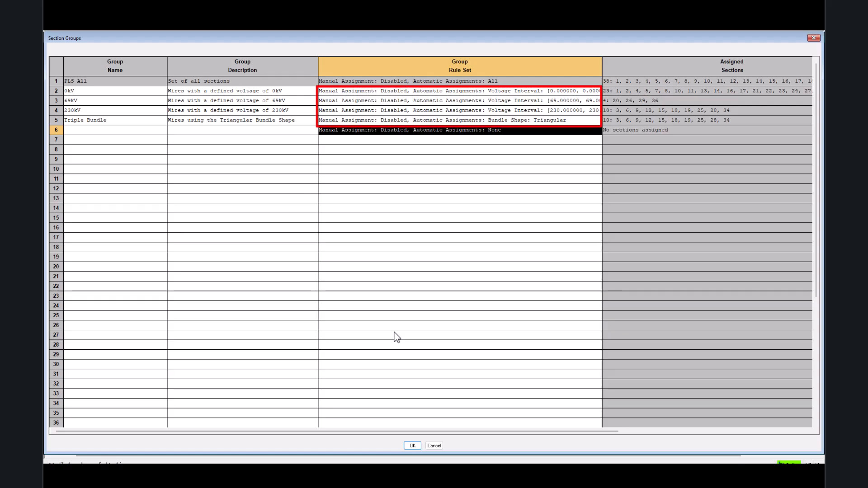
Review the rule sets of the 0kV, 69kV, 230kV and Triple Bundle groups without altering them.
double_click(499, 92)
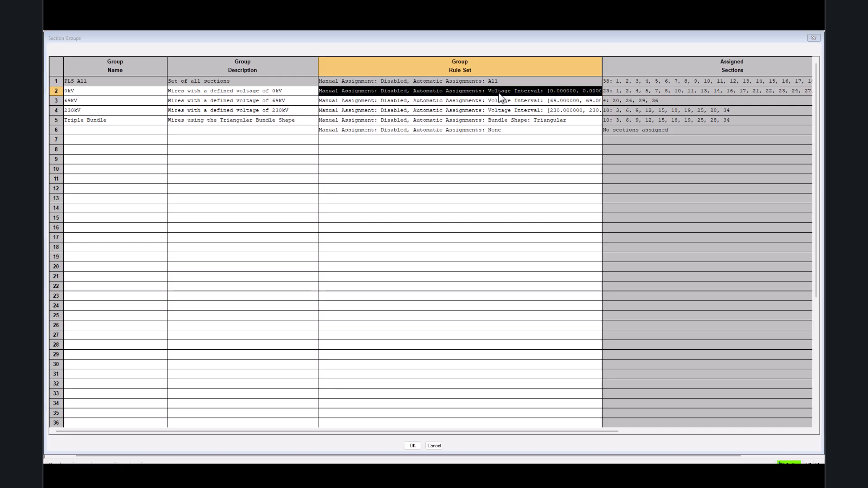
left_click(395, 337)
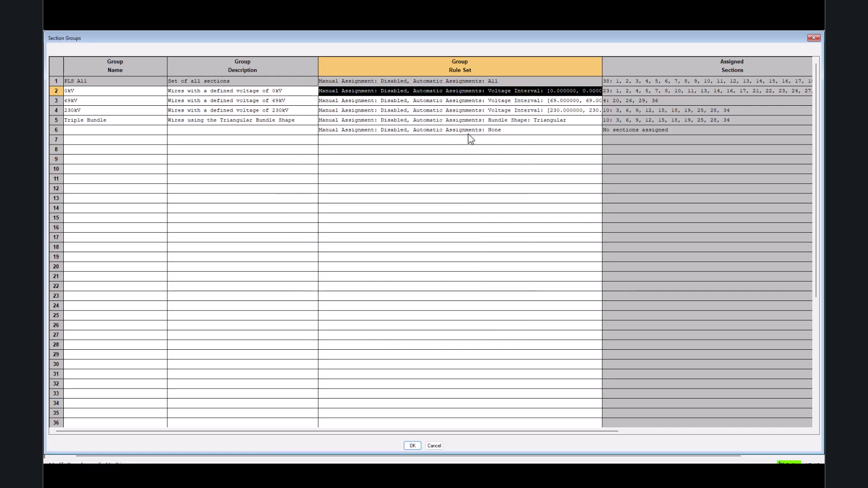
double_click(474, 100)
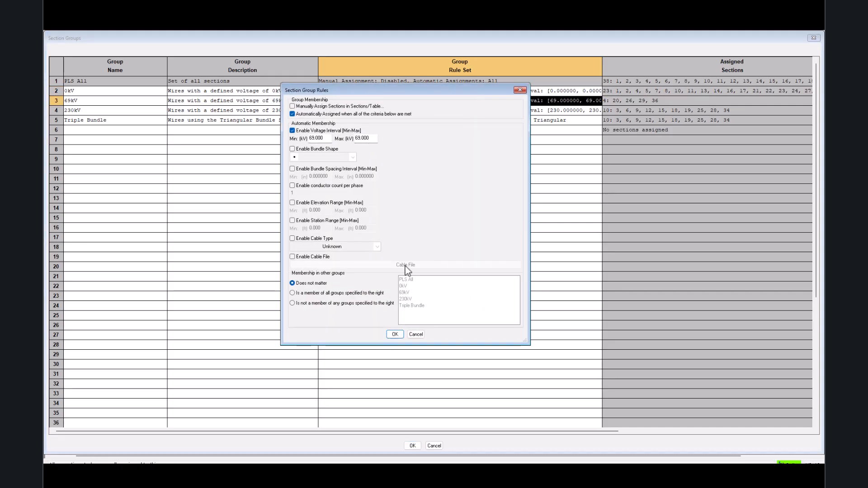
left_click(394, 334)
double_click(482, 112)
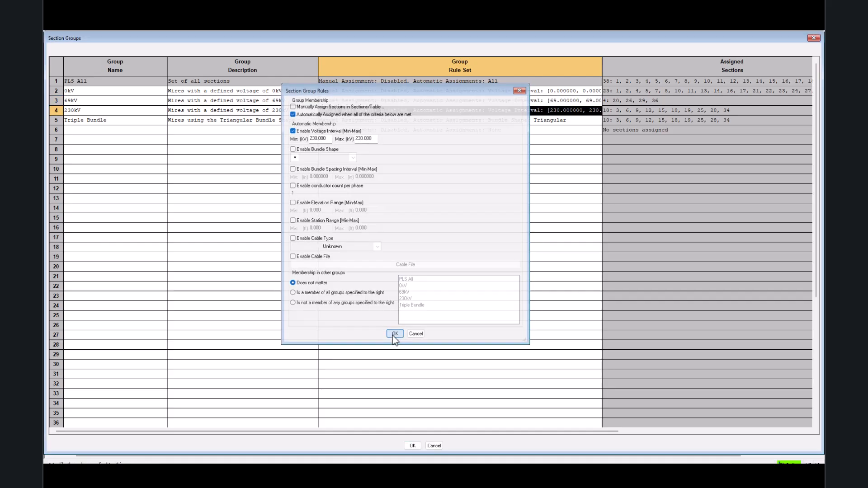
left_click(394, 335)
double_click(466, 123)
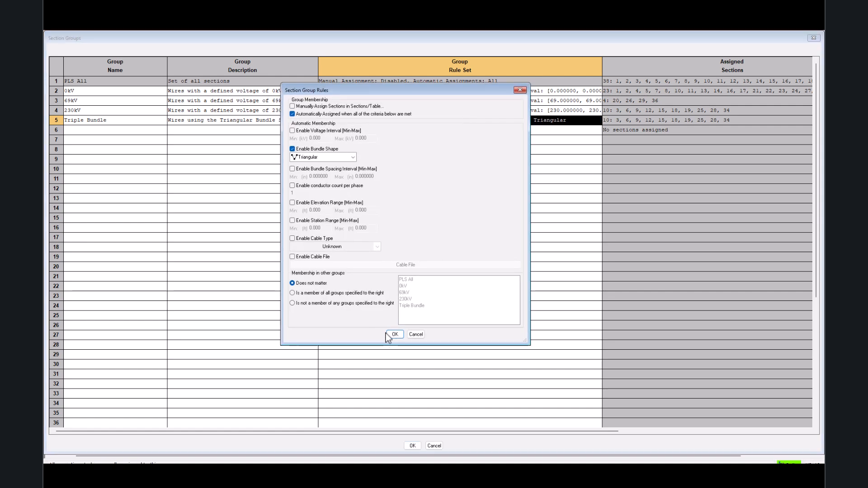
left_click(392, 336)
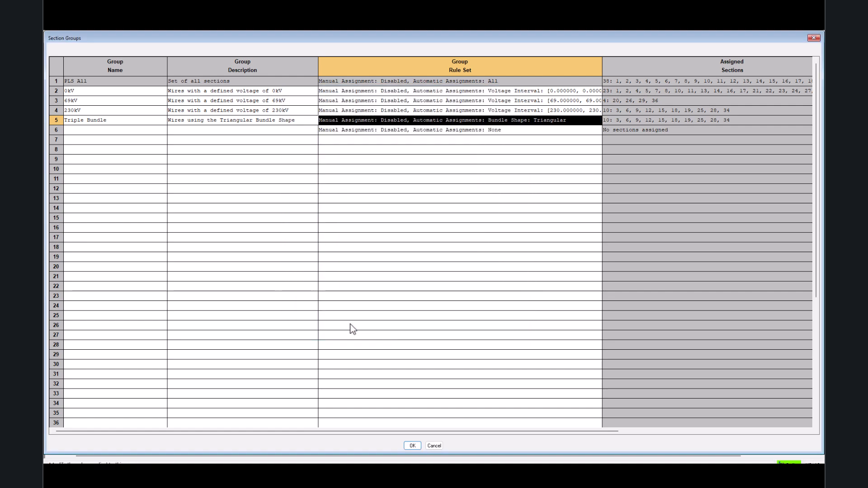
Name the sixth section group "Slack Spans" and describe it as "Wires with a lower tension".
left_click(99, 130)
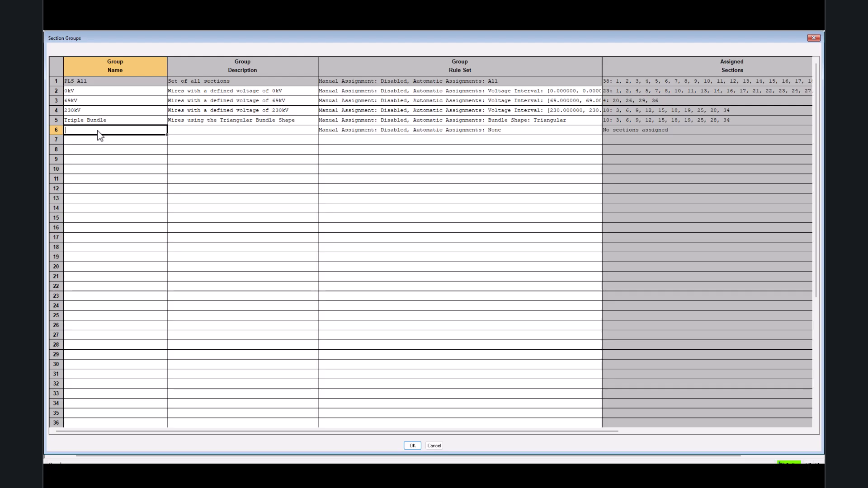
type("Slack Spans")
key("Tab")
type("Wires with a lower tension")
key("Tab")
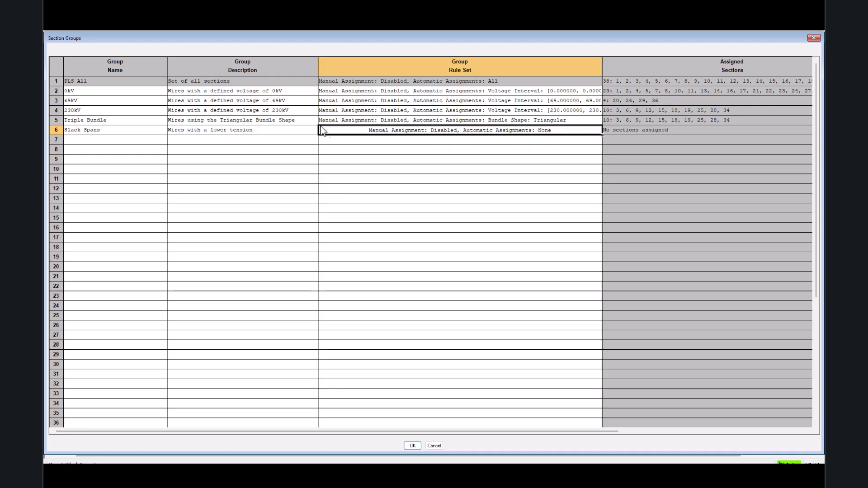
Enable manual section assignment in the Slack Spans rule set and accept the section groups.
left_click(352, 133)
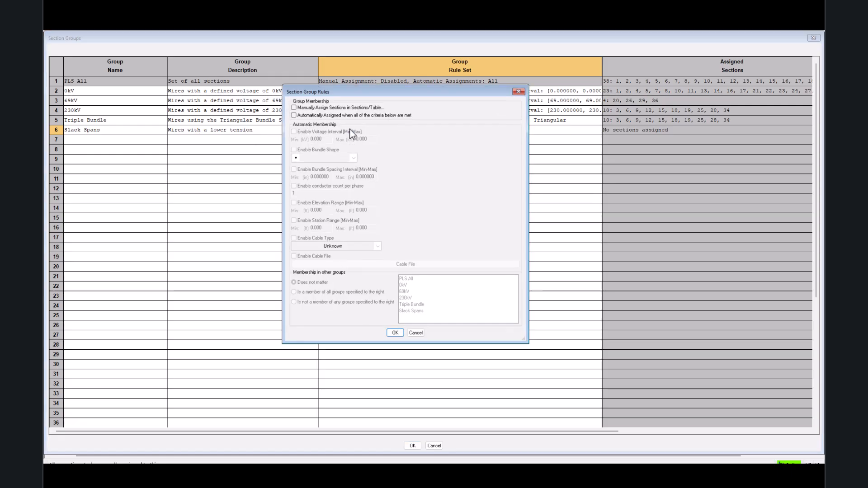
left_click(292, 107)
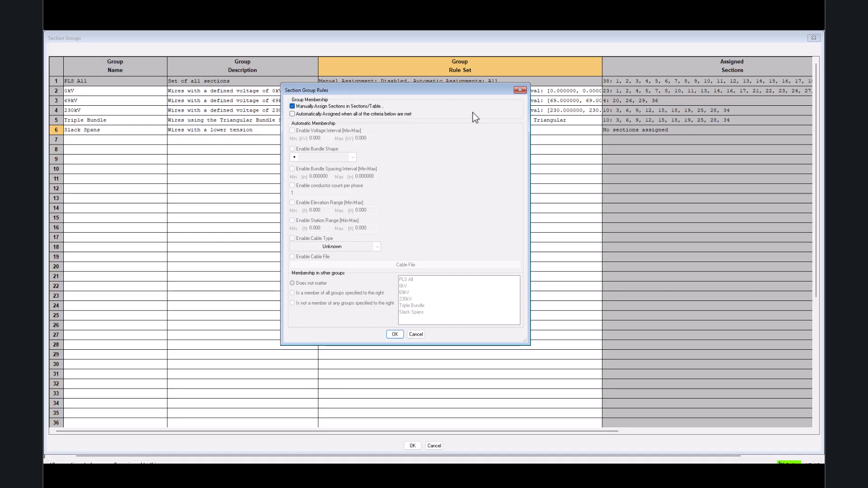
left_click(394, 335)
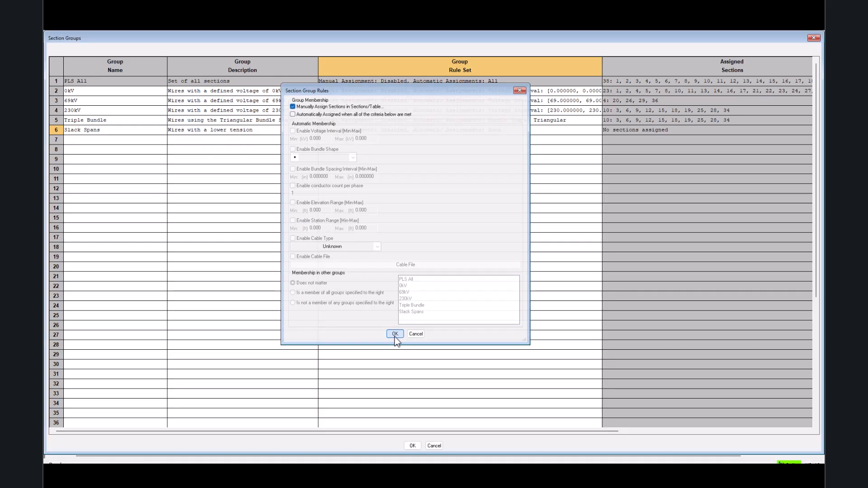
left_click(128, 147)
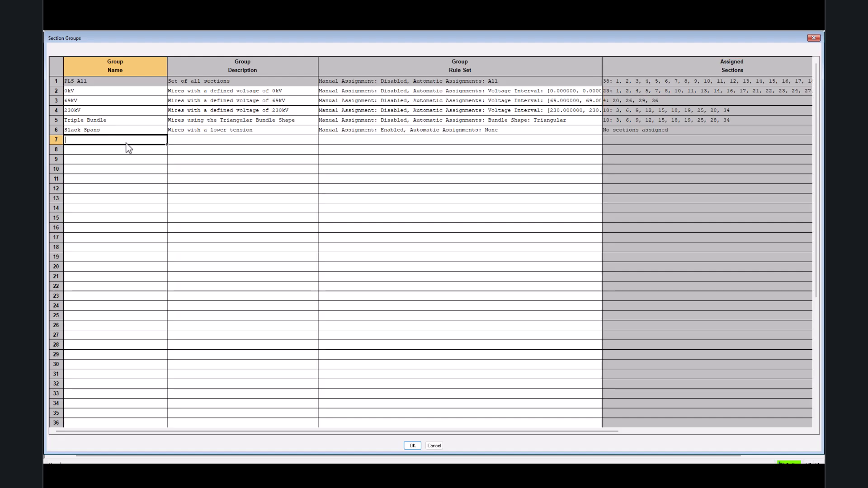
left_click(413, 446)
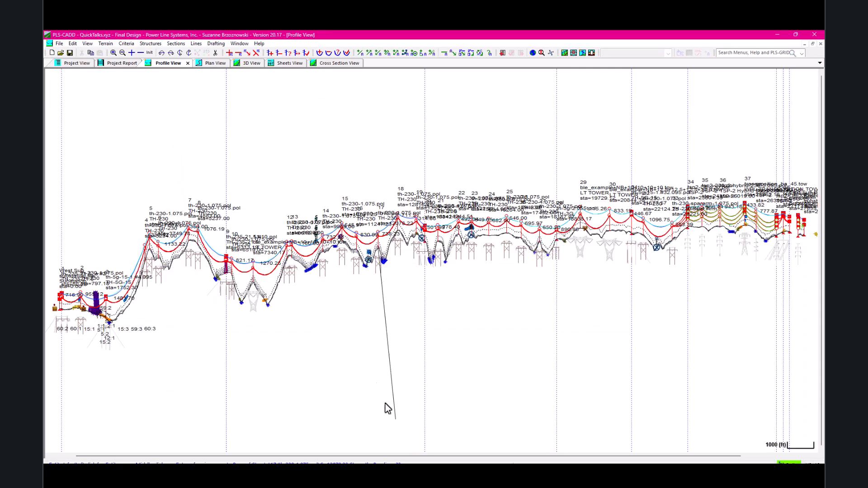
Open the Section Table, narrow the Cable File Name column, and examine the automatic and manual section group membership columns.
left_click(177, 44)
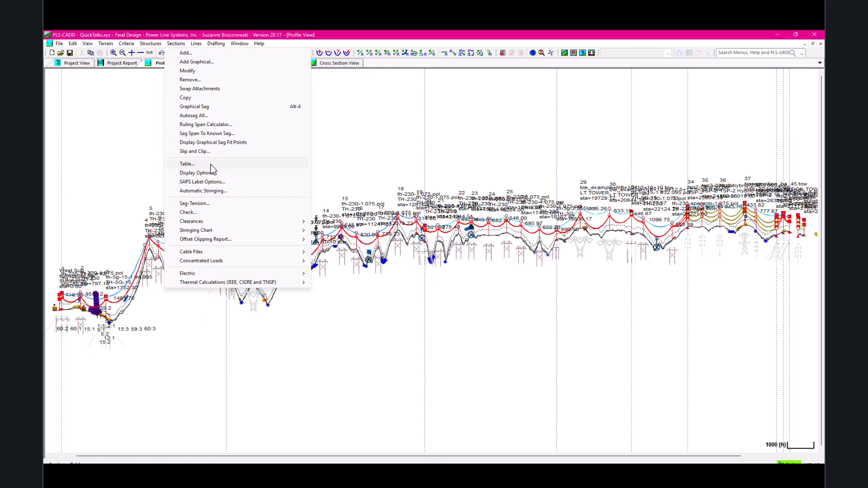
left_click(187, 164)
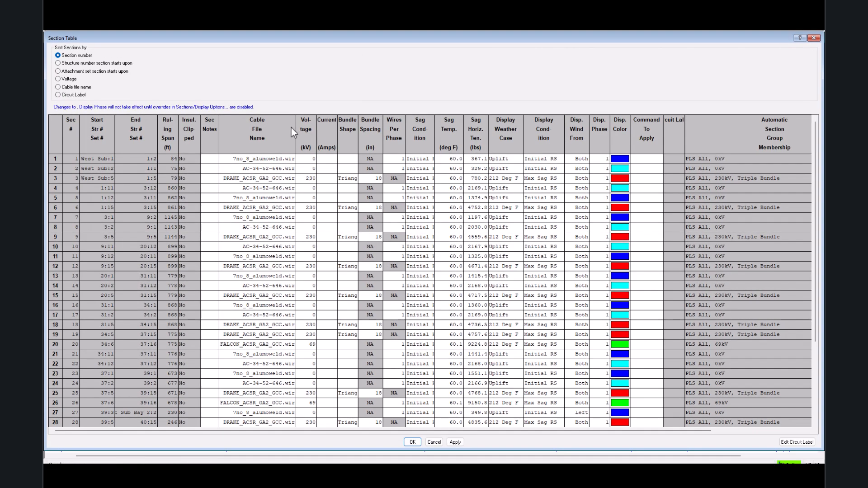
left_click_drag(294, 130, 294, 130)
left_click_drag(267, 130, 261, 130)
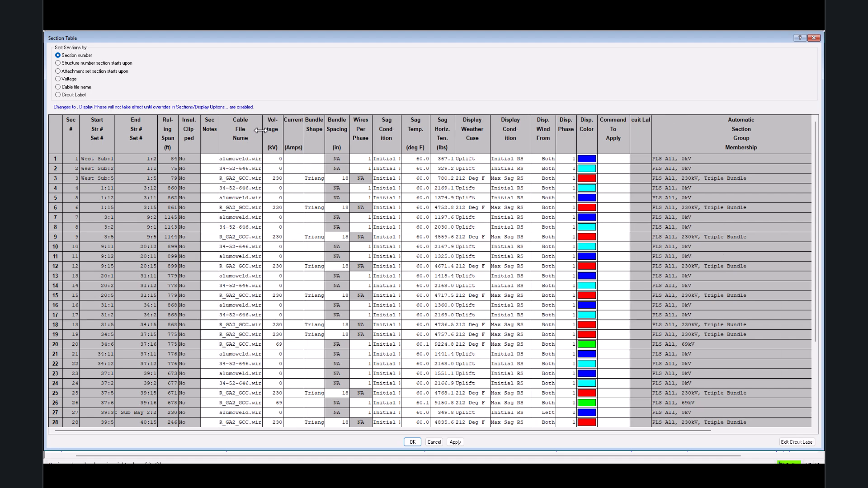
left_click_drag(555, 431, 649, 432)
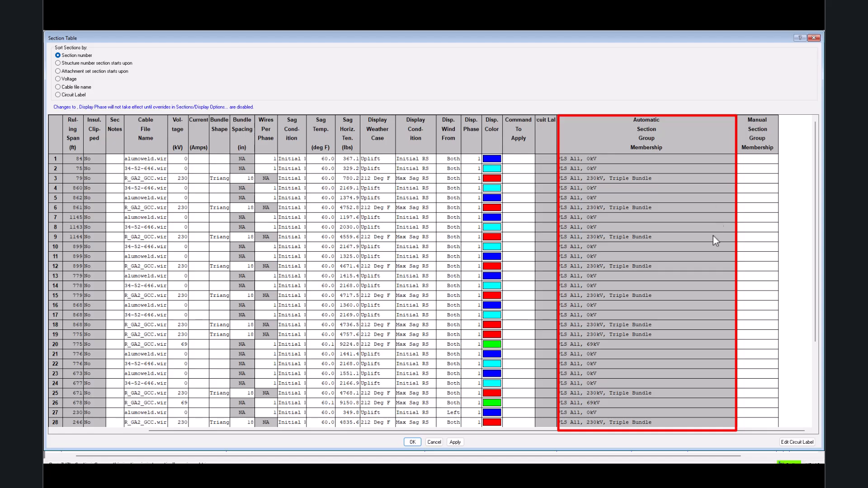
scroll(701, 295, "down", 4)
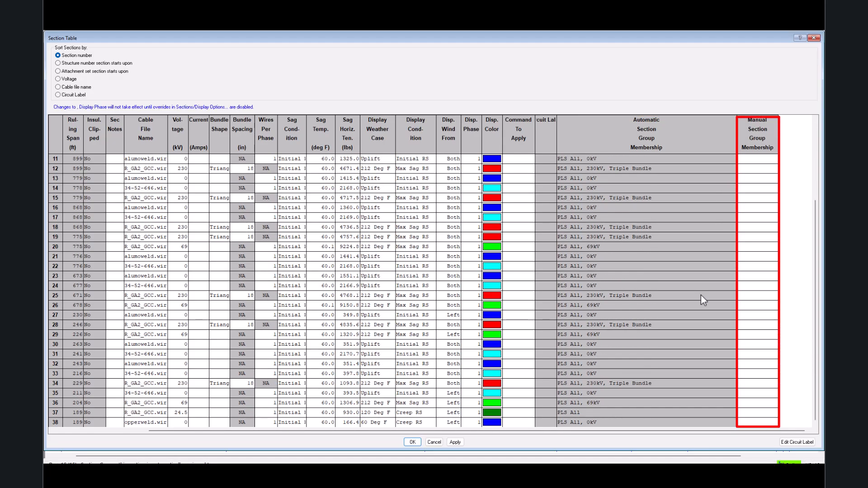
Narrow the Automatic Section Group Membership column and manually assign section 29 to the Slack Spans group.
scroll(701, 295, "up", 4)
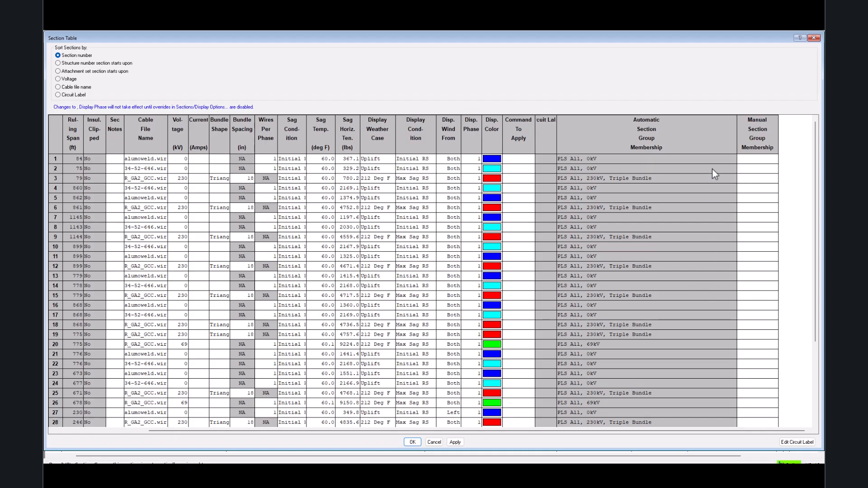
left_click_drag(736, 133, 668, 138)
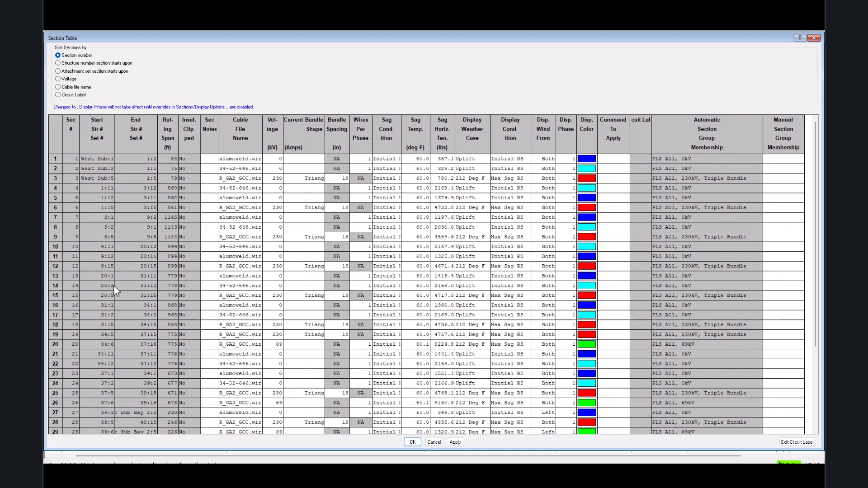
scroll(130, 316, "down", 1)
scroll(135, 336, "down", 4)
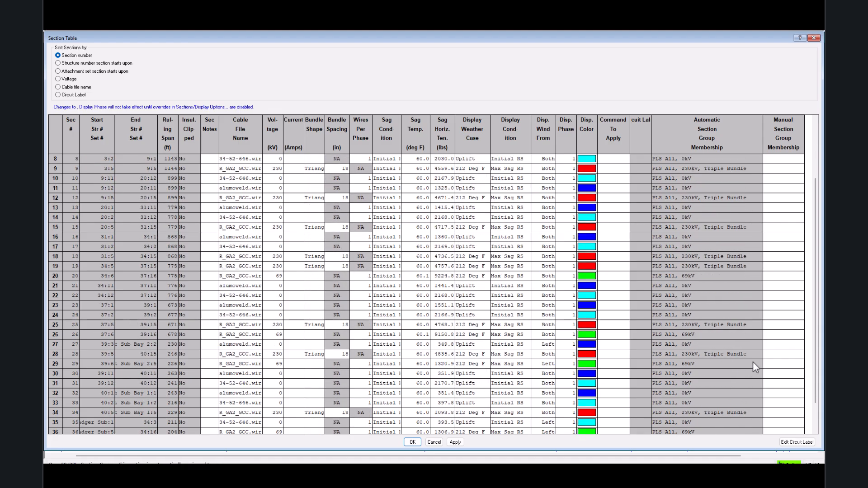
left_click(776, 366)
left_click(777, 367)
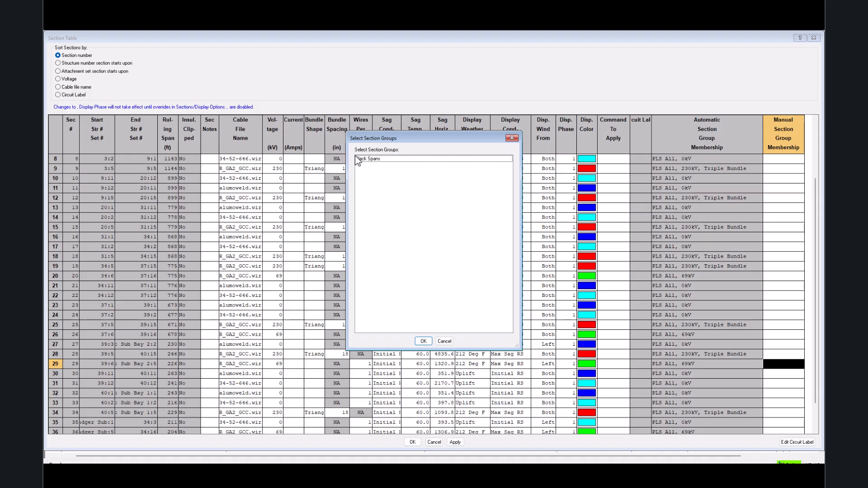
left_click(367, 161)
left_click(423, 342)
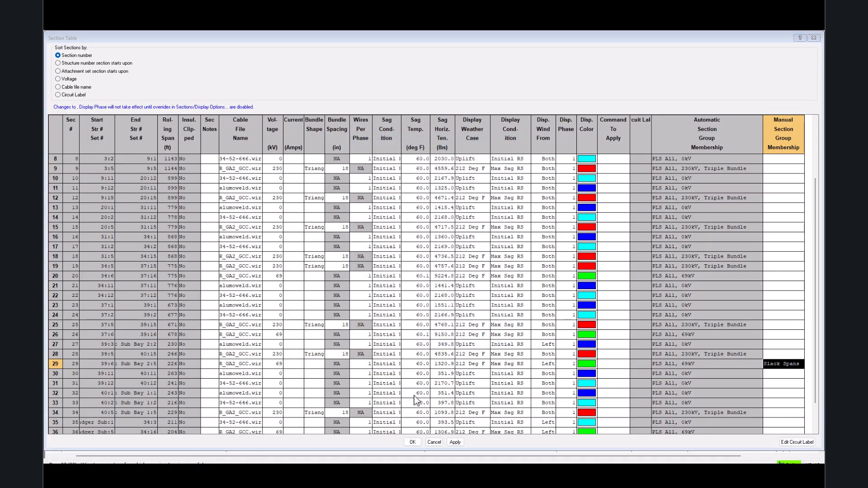
Manually assign section 34 to the Slack Spans section group.
left_click(783, 413)
left_click(784, 413)
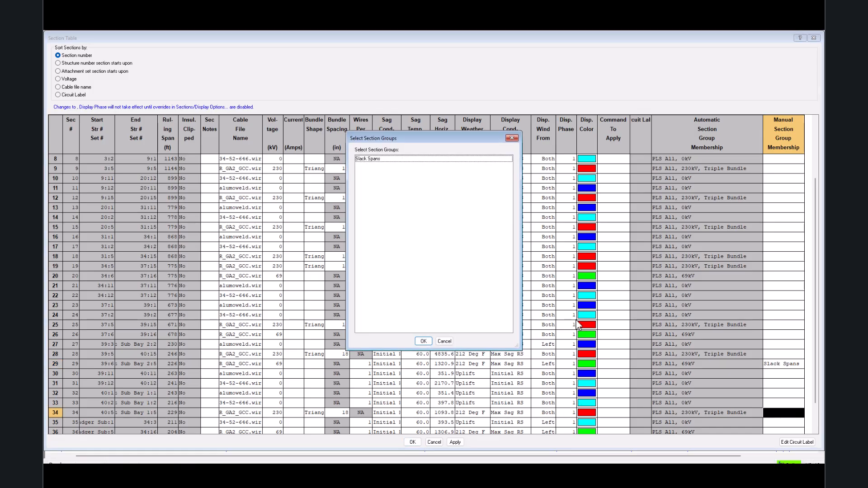
left_click(388, 160)
left_click(423, 341)
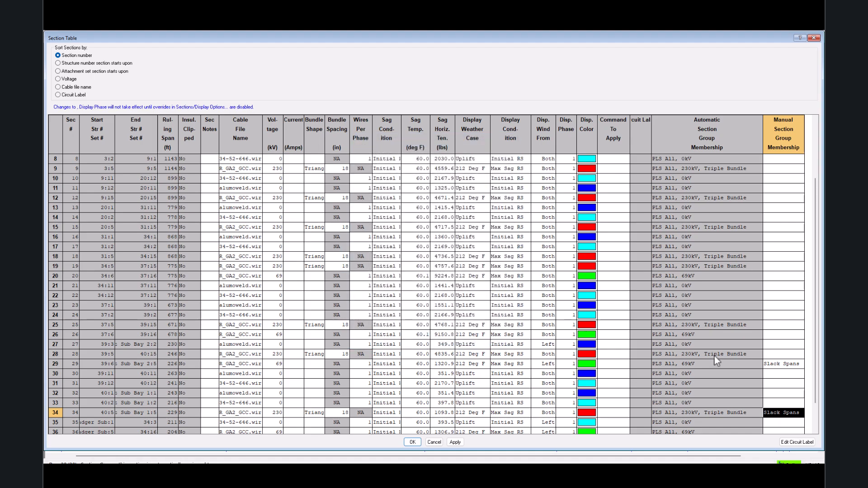
Manually assign section 36 to the Slack Spans group and accept the Section Table.
scroll(719, 356, "down", 1)
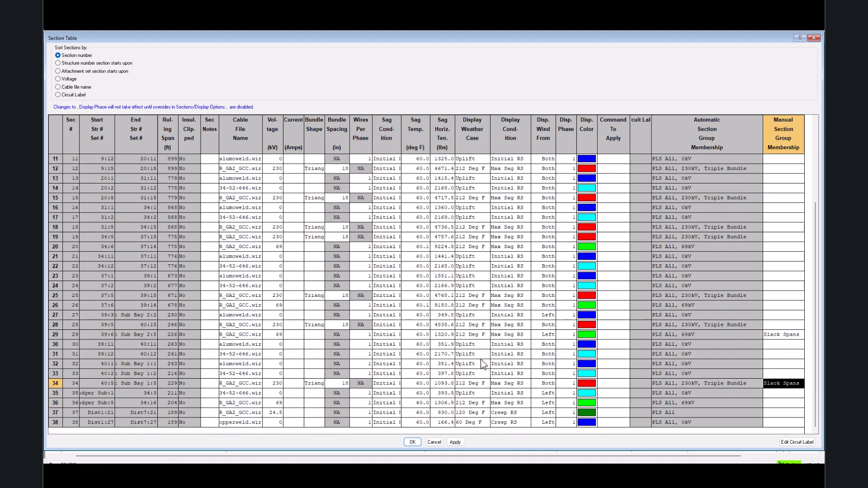
double_click(782, 403)
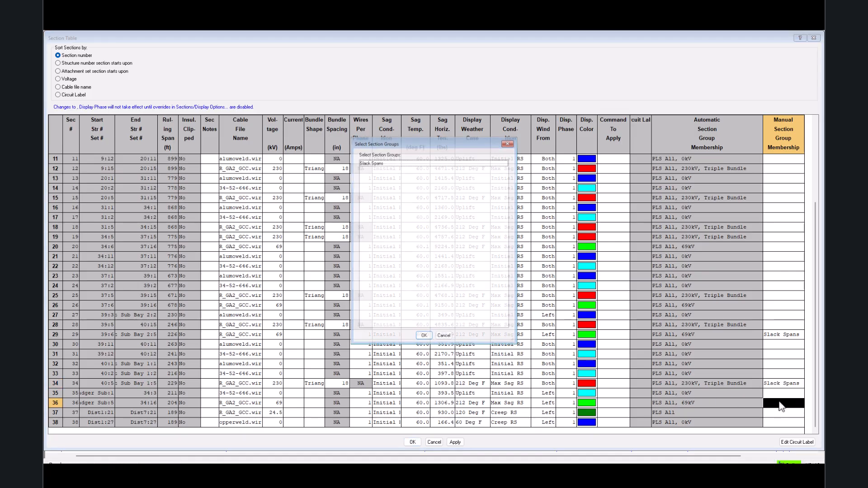
left_click(373, 159)
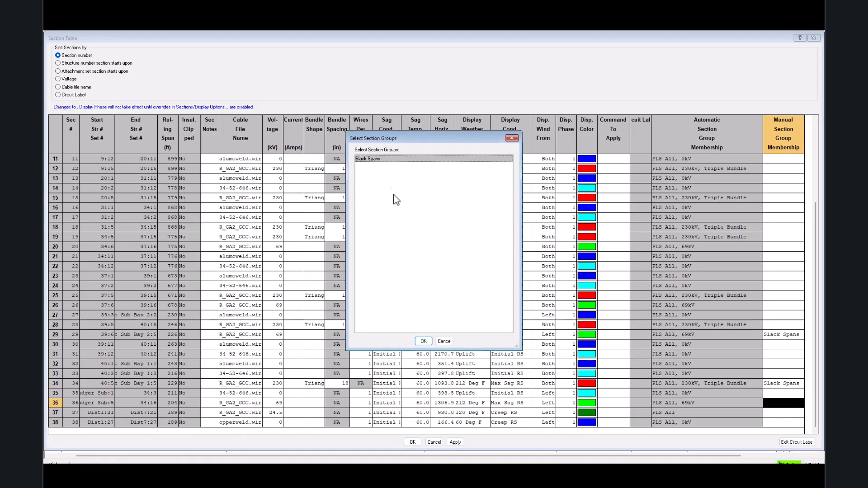
left_click(423, 341)
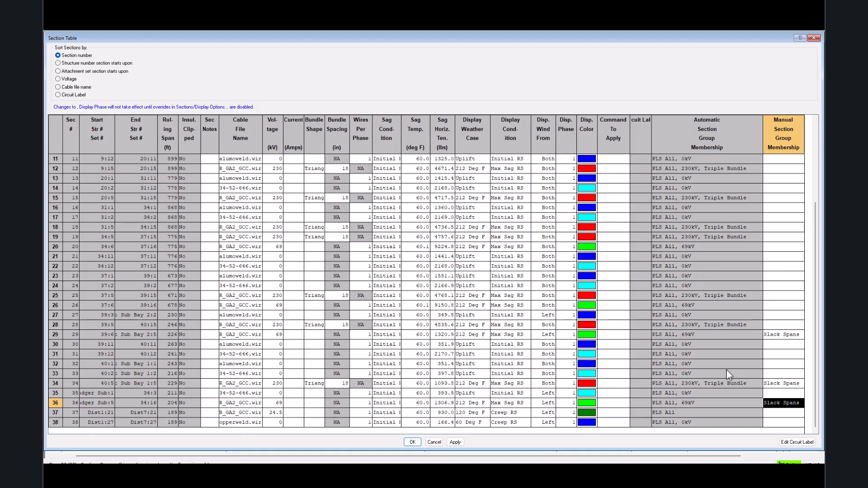
scroll(765, 366, "up", 3)
left_click(412, 442)
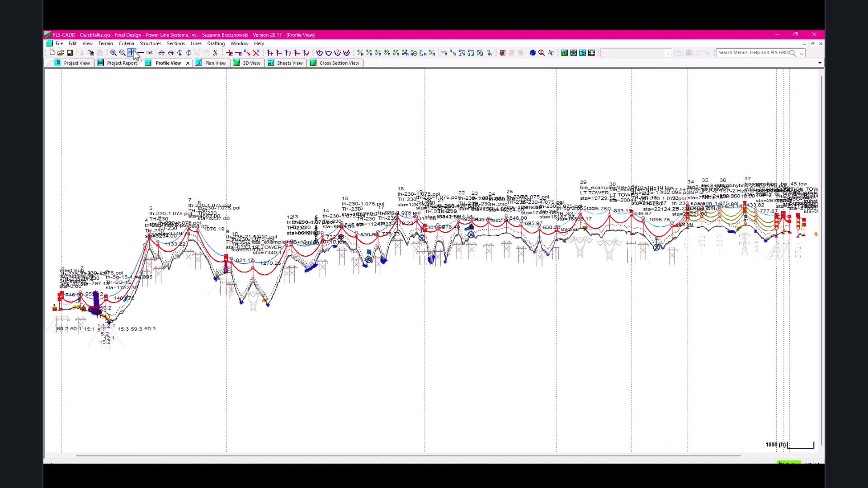
Open the Automatic Sagging criteria and examine the cable-specific criteria in rows 8 to 12.
left_click(126, 44)
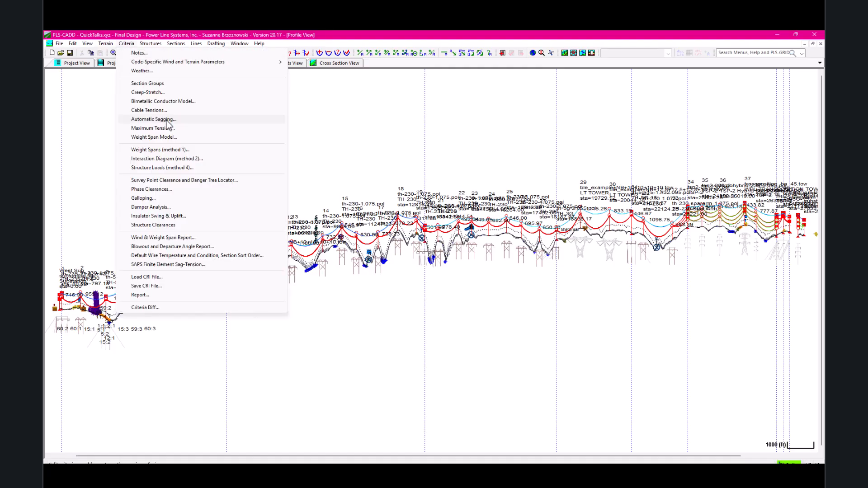
left_click(167, 121)
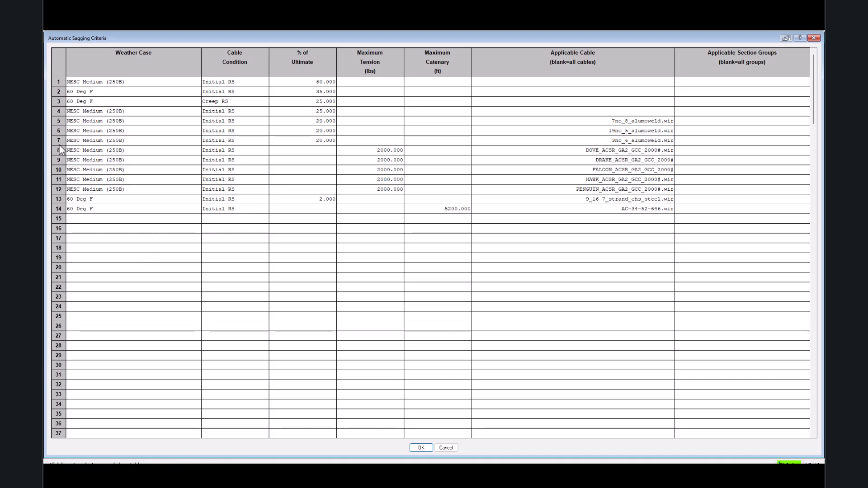
left_click_drag(60, 150, 61, 195)
right_click(59, 195)
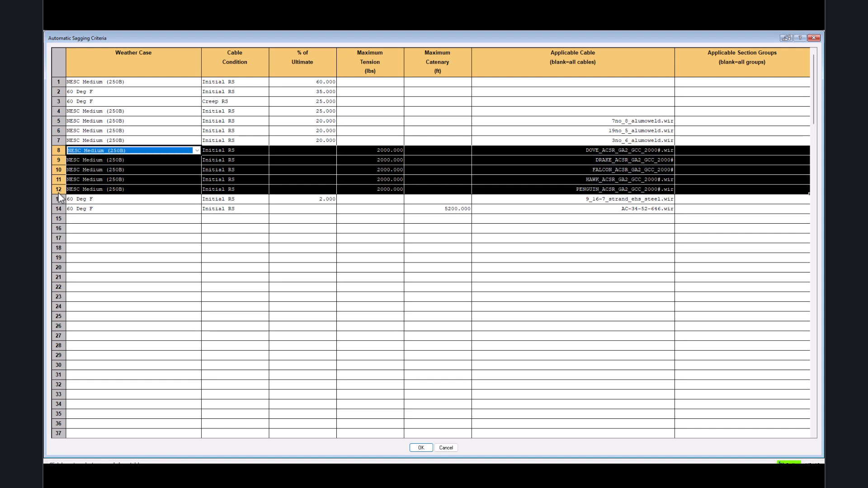
left_click(96, 427)
left_click(94, 427)
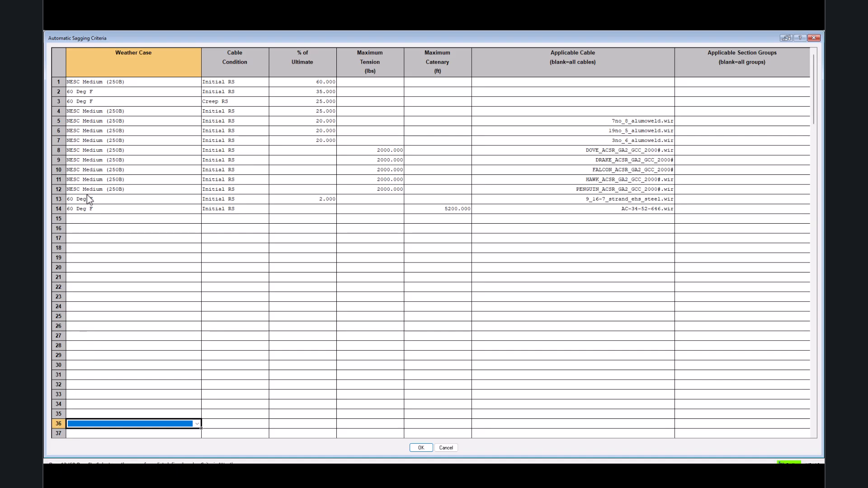
Enter a sagging criterion in row 15 with weather case NESC Medium (250B), condition Initial RS and maximum tension 2000 lbs.
left_click(86, 220)
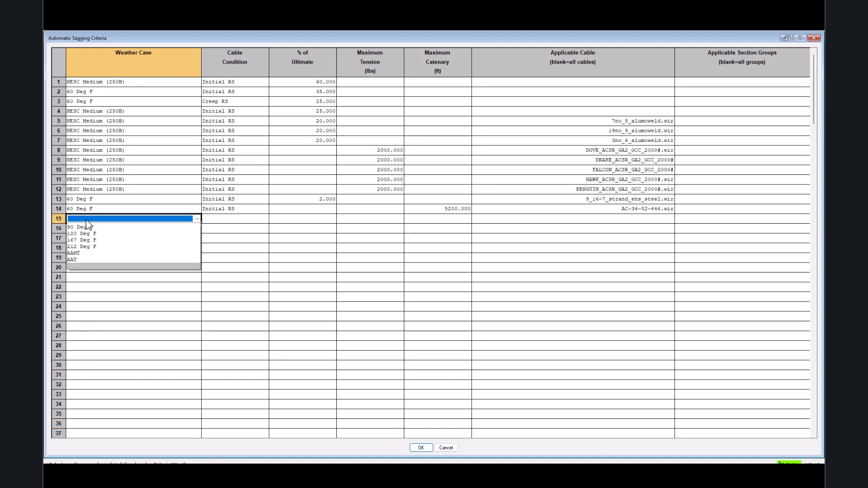
left_click(92, 226)
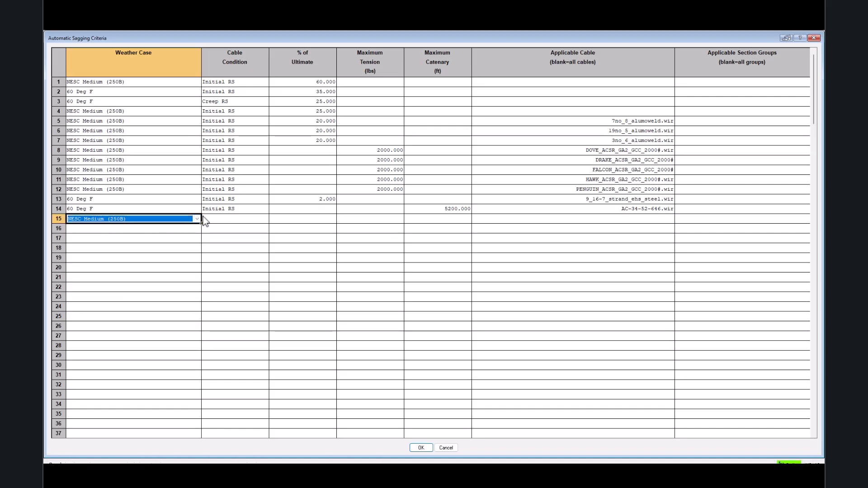
left_click(247, 221)
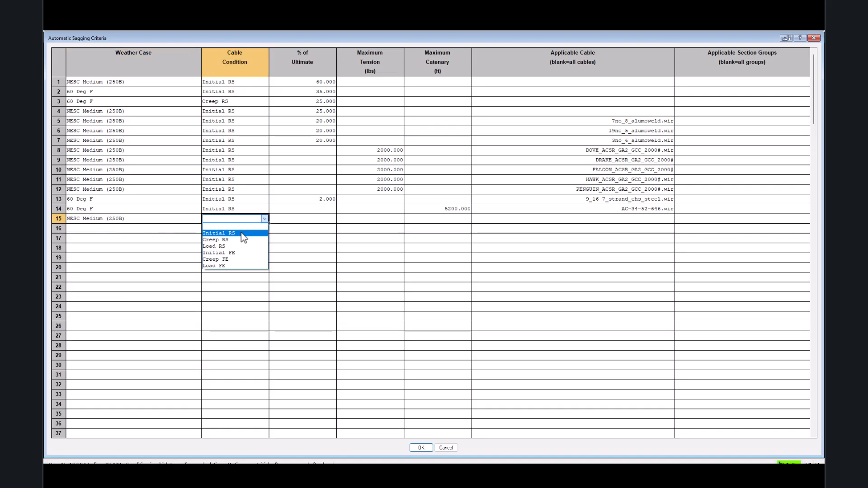
left_click(242, 232)
left_click(373, 219)
type("2")
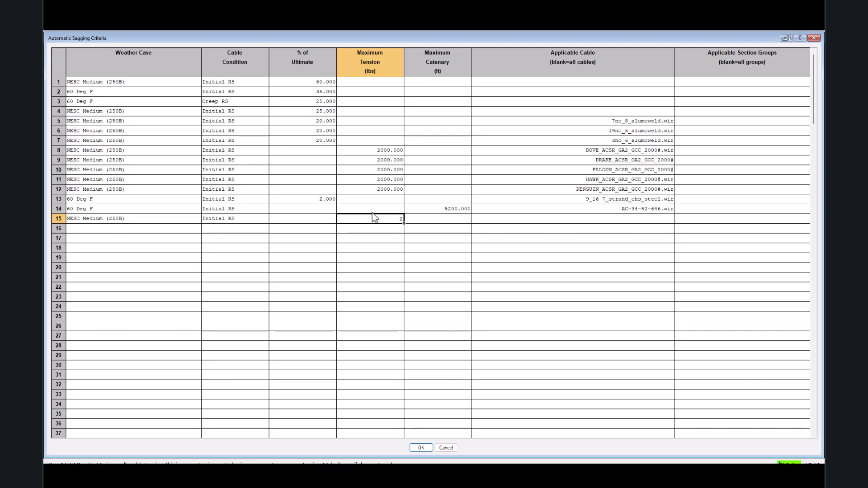
type(".000")
Restrict the row 15 sagging criterion to the Slack Spans section group.
double_click(702, 219)
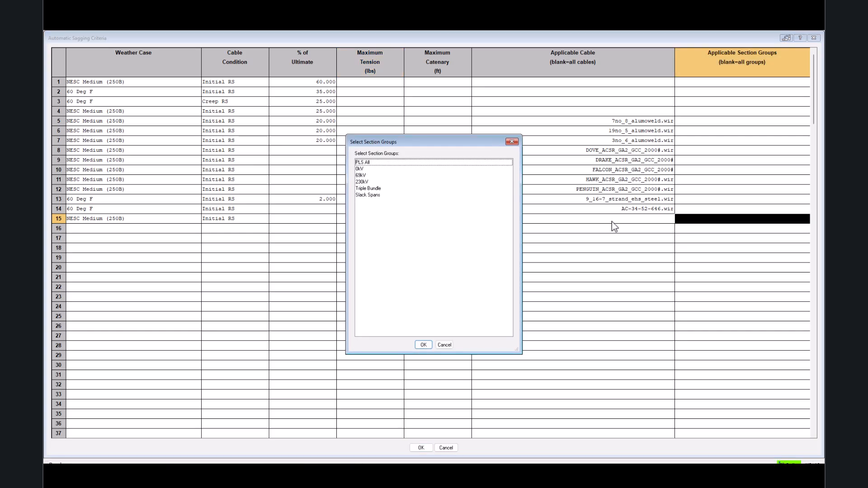
left_click(375, 196)
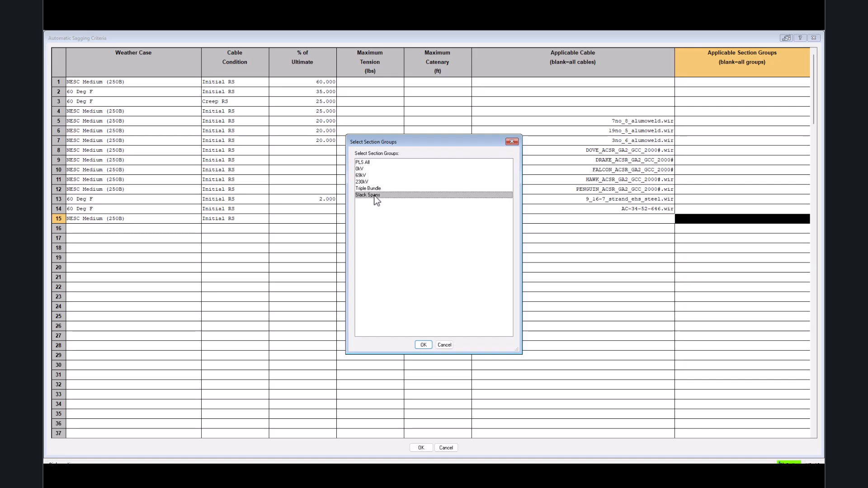
left_click(424, 346)
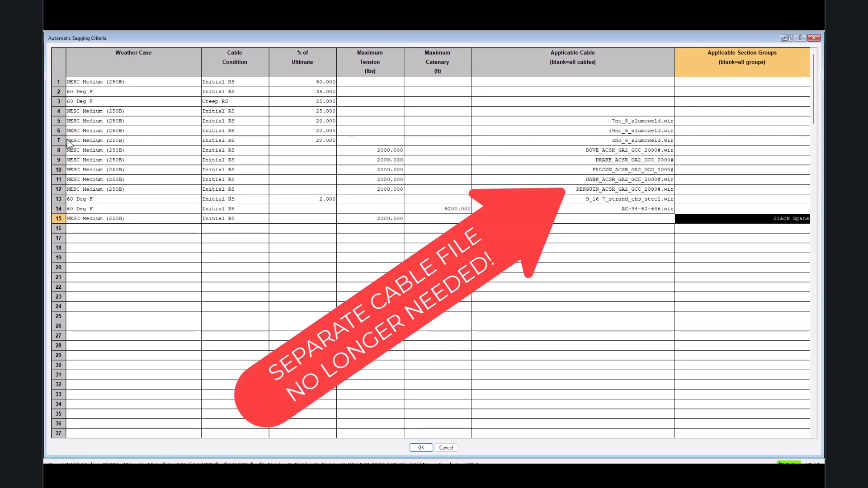
Clear the cable-specific sagging criteria in rows 8 to 12.
left_click_drag(58, 150, 59, 190)
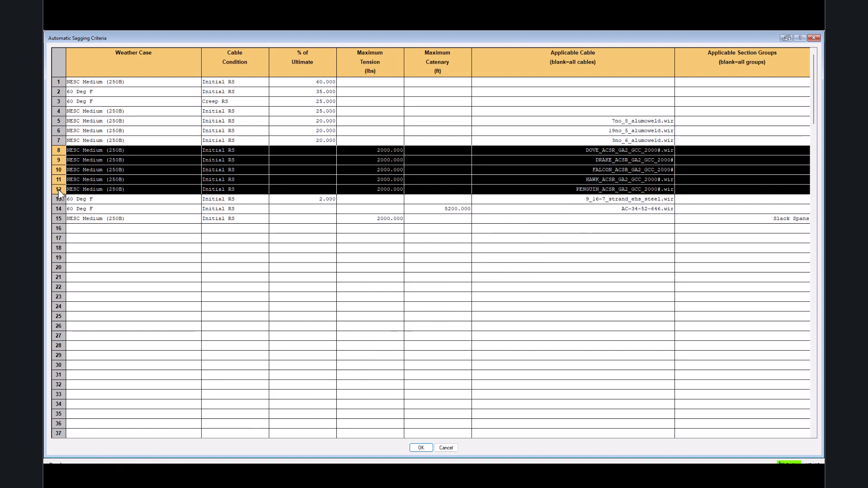
right_click(59, 190)
left_click(106, 267)
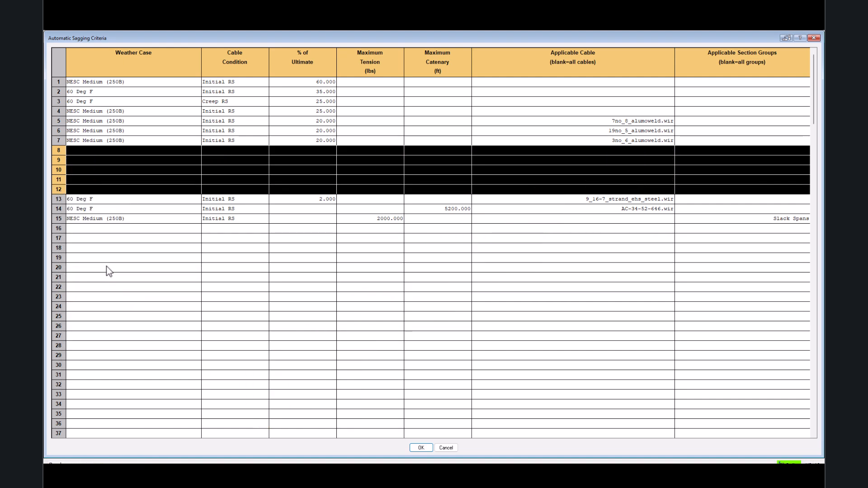
Enter a sagging criterion in row 16 with weather case NESC Medium (250B), condition Initial RS and maximum tension 4000 lbs.
left_click(91, 230)
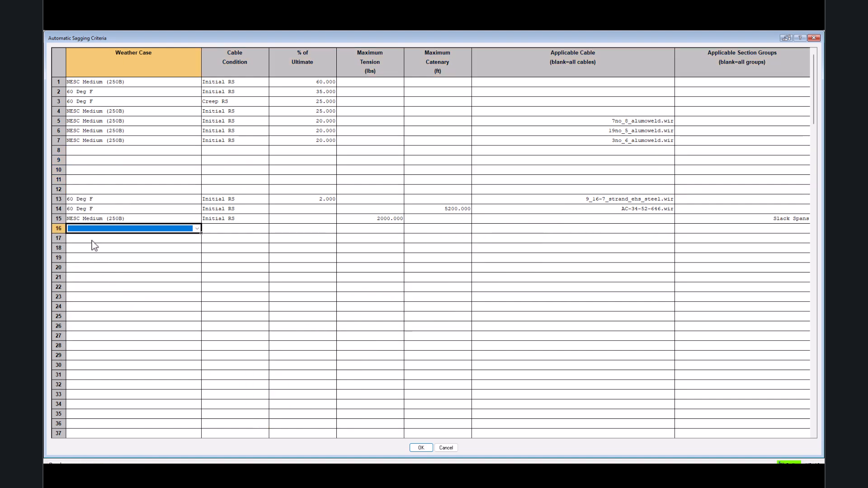
left_click(104, 230)
left_click(108, 237)
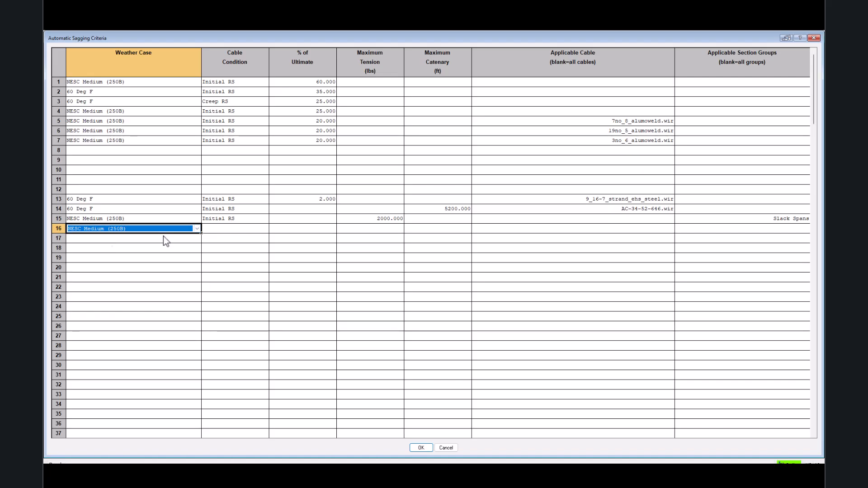
left_click(256, 231)
left_click(255, 230)
left_click(246, 238)
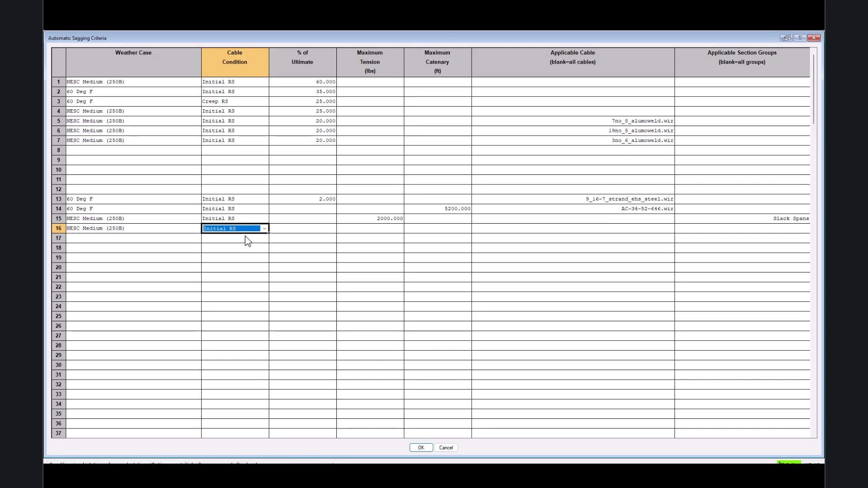
left_click(392, 230)
type("400")
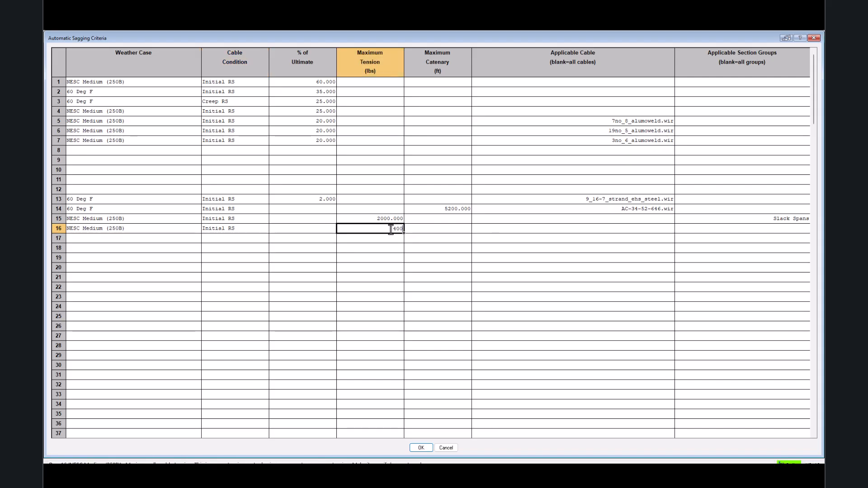
Restrict the row 16 criterion to the Triple Bundle section group and accept the automatic sagging criteria.
left_click(735, 232)
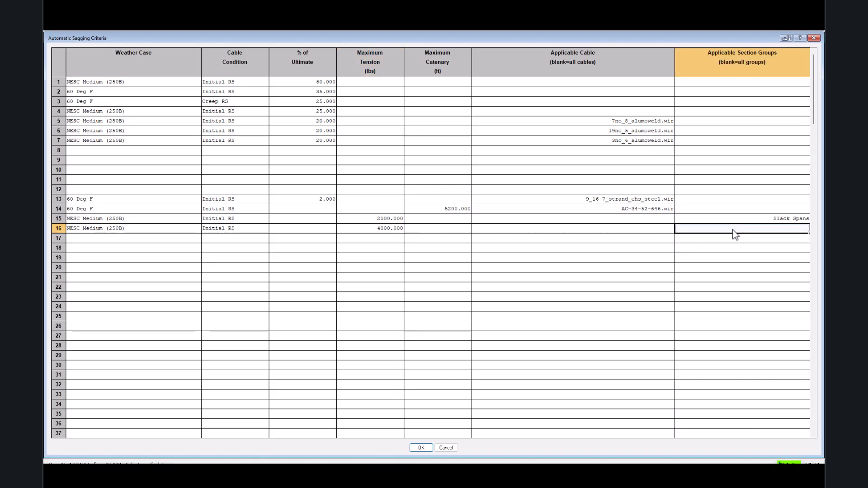
left_click(735, 231)
left_click(367, 189)
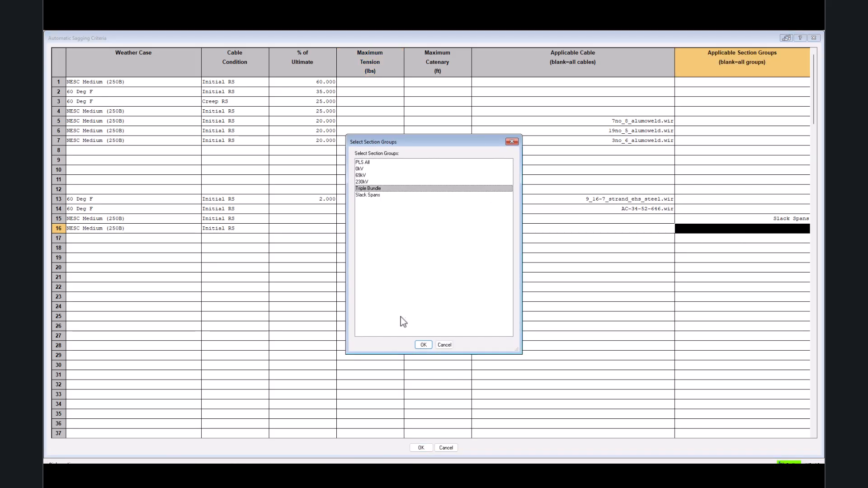
left_click(424, 345)
left_click(85, 280)
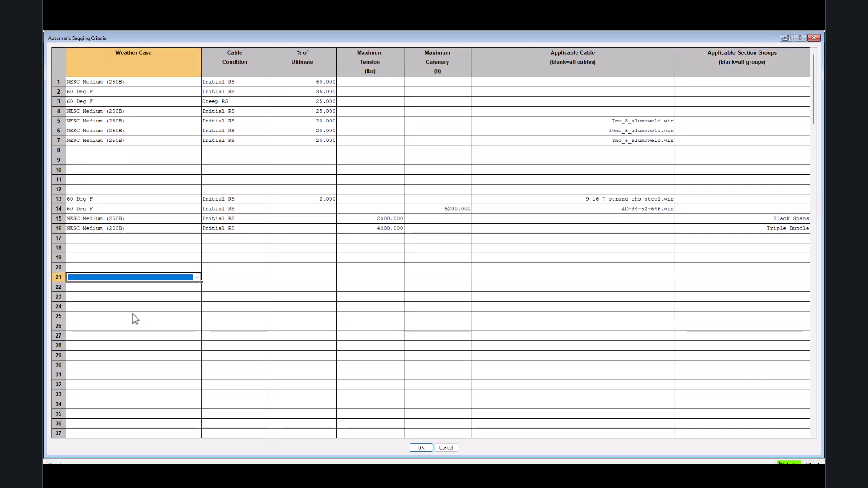
left_click(421, 448)
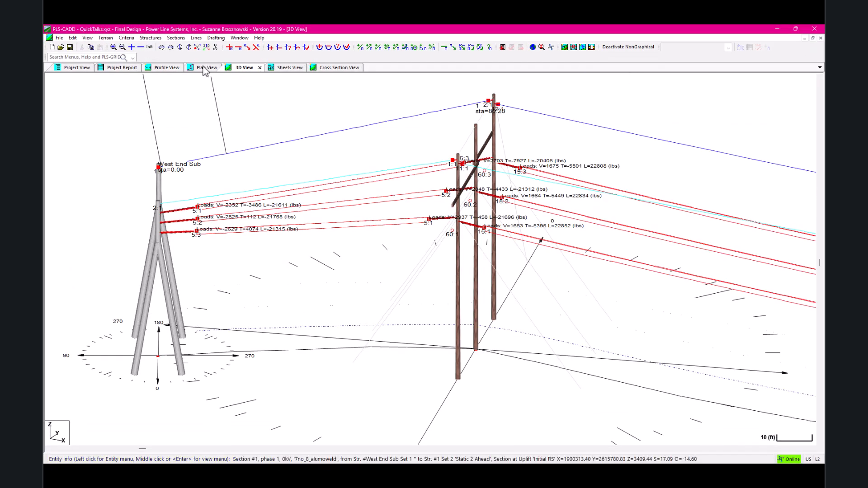
Autosag all sections, unclipping every clipped section so that it is included in the sagging.
left_click(178, 37)
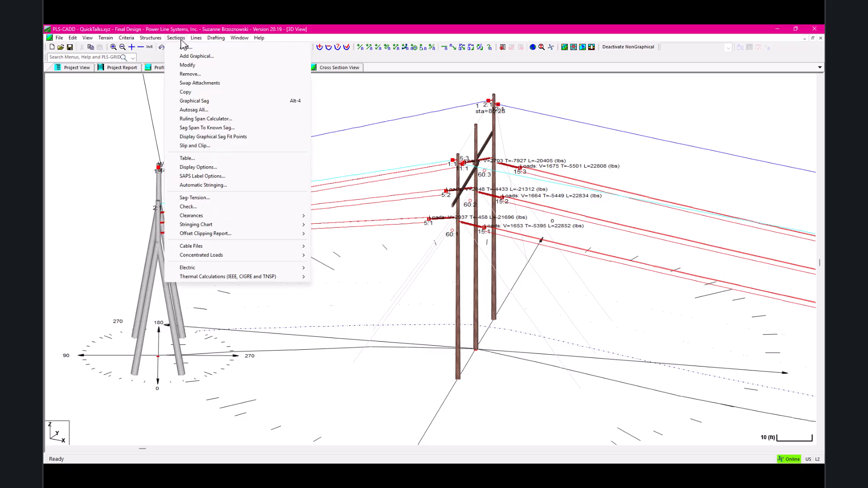
left_click(225, 111)
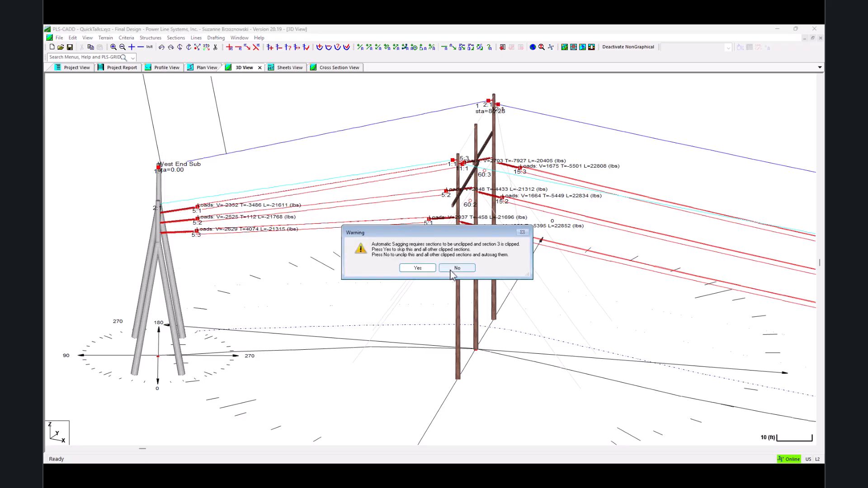
left_click(451, 270)
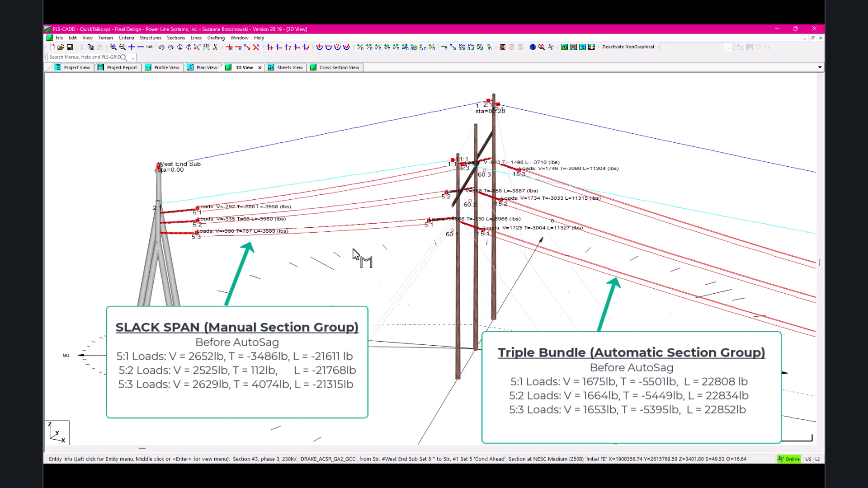
In the cable tension criteria, assign the weather case NESC Medium (250B) to rows 10 and 11.
left_click(126, 38)
left_click(165, 105)
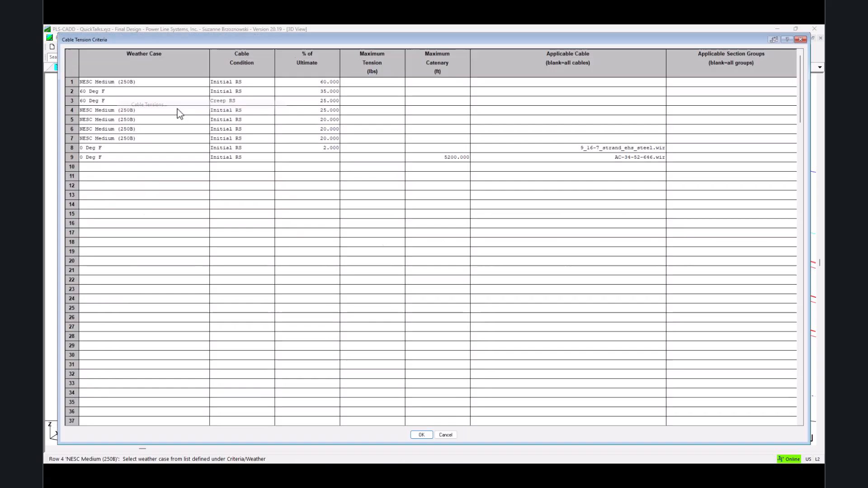
left_click(155, 166)
left_click(155, 165)
left_click(152, 172)
left_click(152, 174)
left_click(153, 174)
left_click(150, 181)
Set the cable condition of tension criteria rows 10 and 11 to Initial RS.
left_click(229, 165)
left_click(228, 164)
left_click(228, 176)
left_click(228, 174)
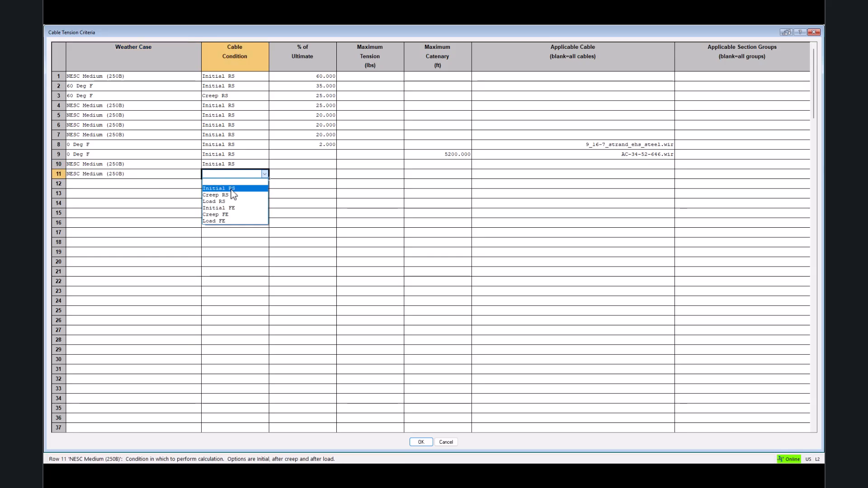
left_click(232, 188)
Restrict the row 10 tension criterion to the Slack Span section group.
left_click(686, 165)
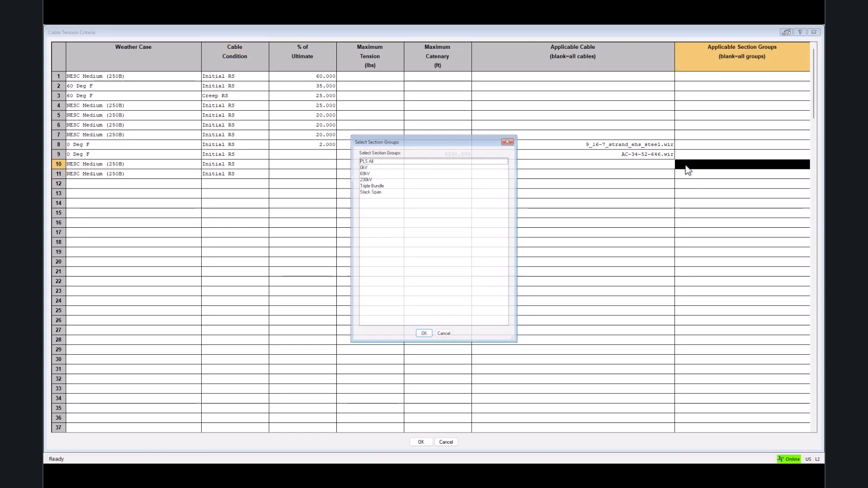
left_click(370, 190)
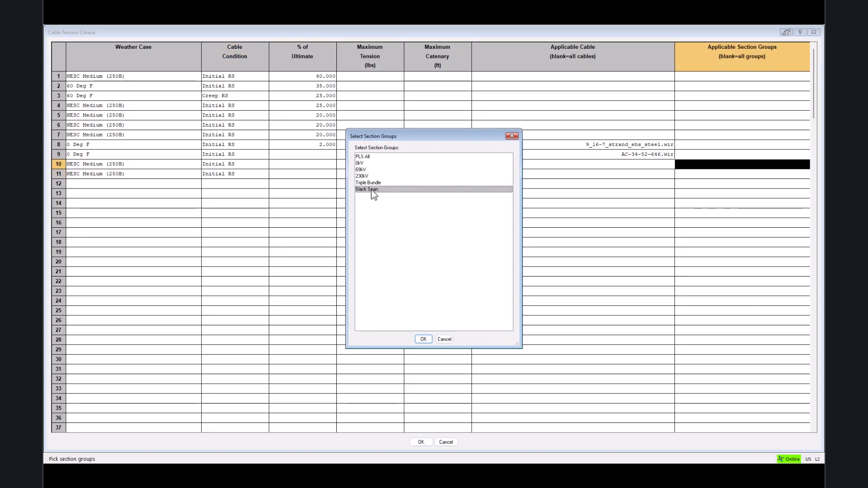
left_click(427, 341)
left_click(430, 165)
type("2000")
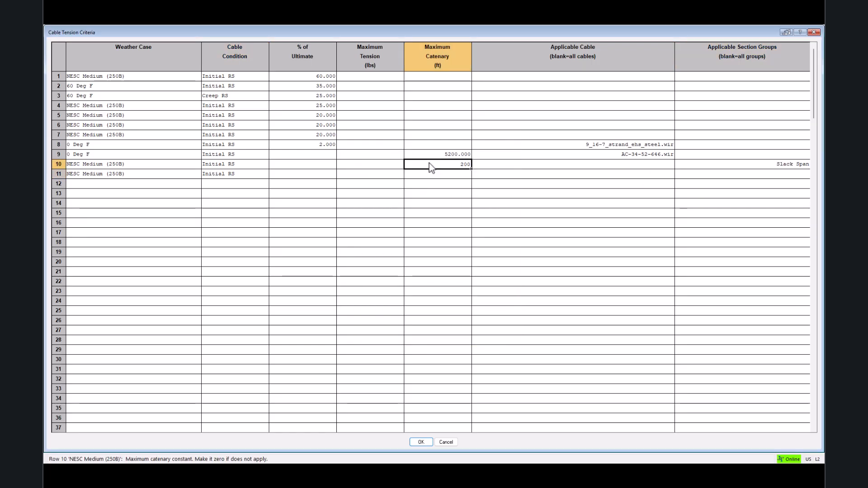
key("BackSpace")
key("BackSpace")
key("BackSpace")
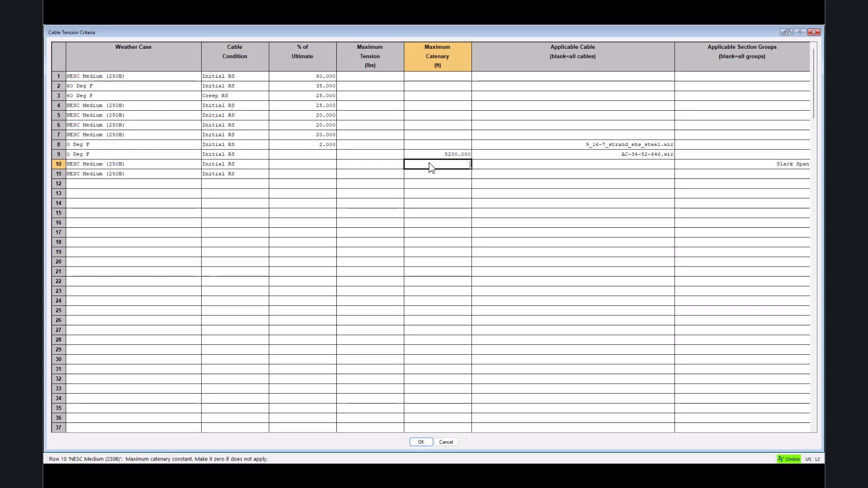
Set the maximum tension of the row 10 criterion to 2000 lbs.
left_click(380, 165)
type("2000")
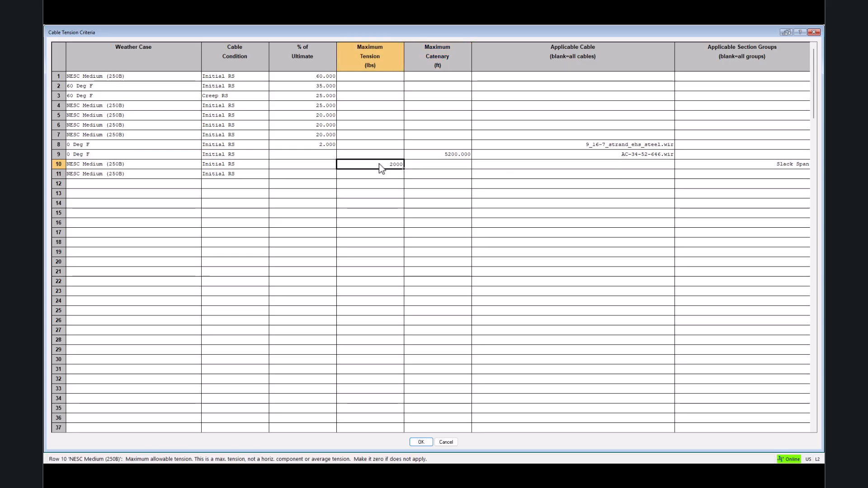
Restrict the row 11 tension criterion to the Triple Bundle group with a maximum tension of 4000 lbs and accept the criteria.
double_click(715, 178)
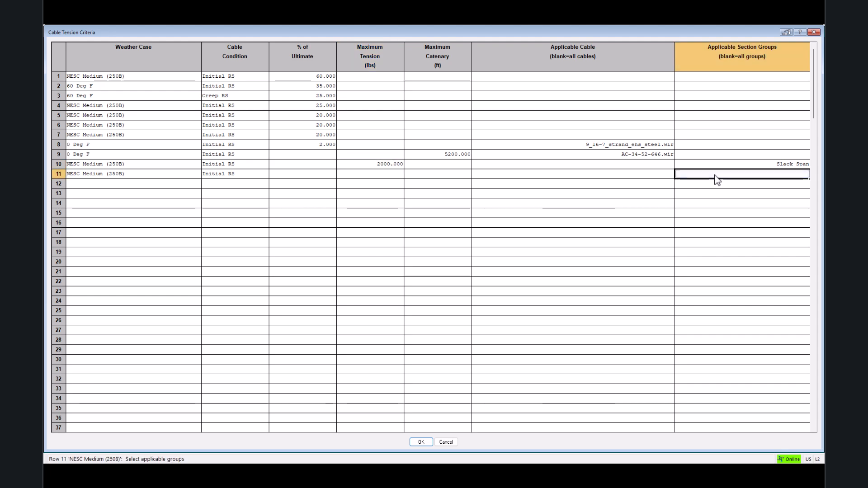
left_click(364, 184)
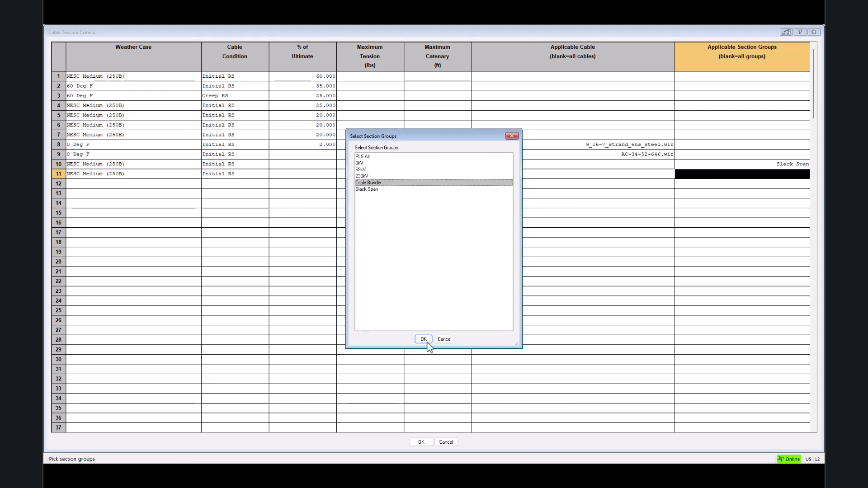
left_click(423, 339)
left_click(372, 174)
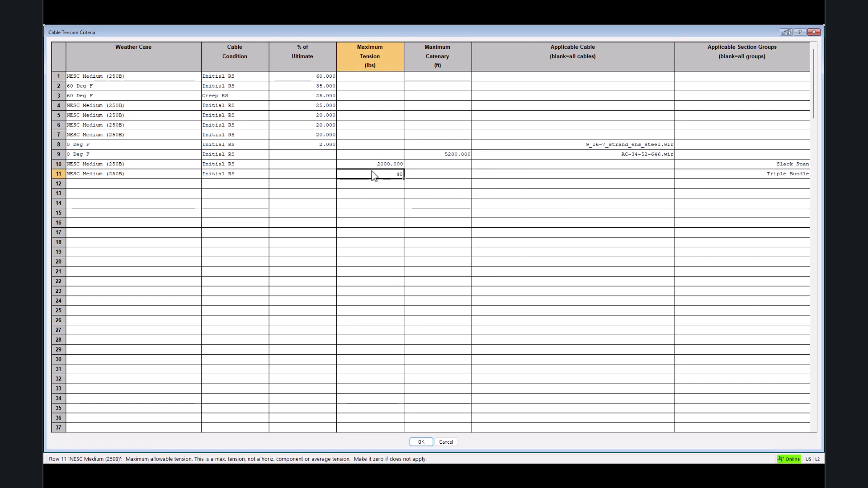
left_click(420, 441)
Run a section check on the slack span conductor from West End Sub to structure 1, review its tensions and close the report.
left_click(347, 47)
left_click(367, 186)
left_click(88, 93)
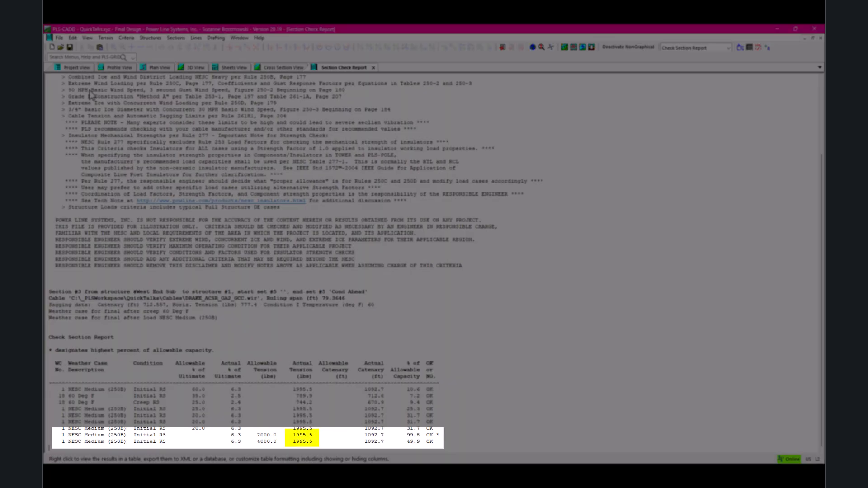
left_click(374, 68)
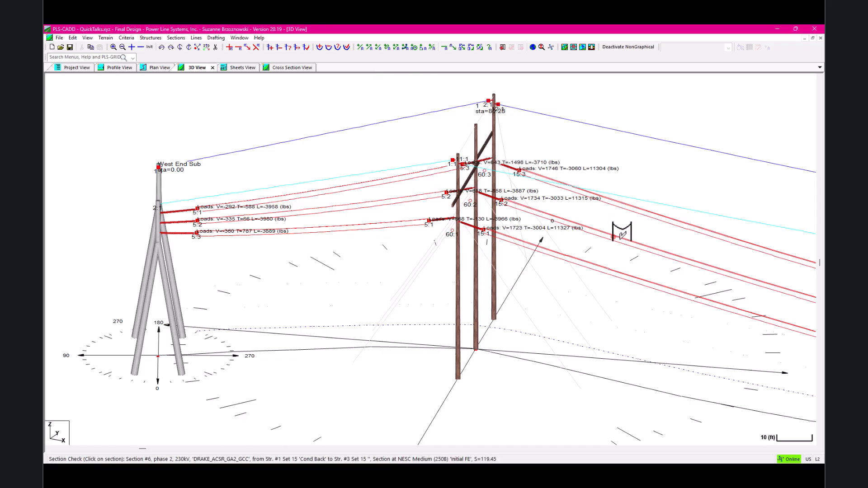
Check the 230kV conductor section from structure 1 to structure 3, review its tensions and close the report.
left_click(613, 236)
left_click(87, 93)
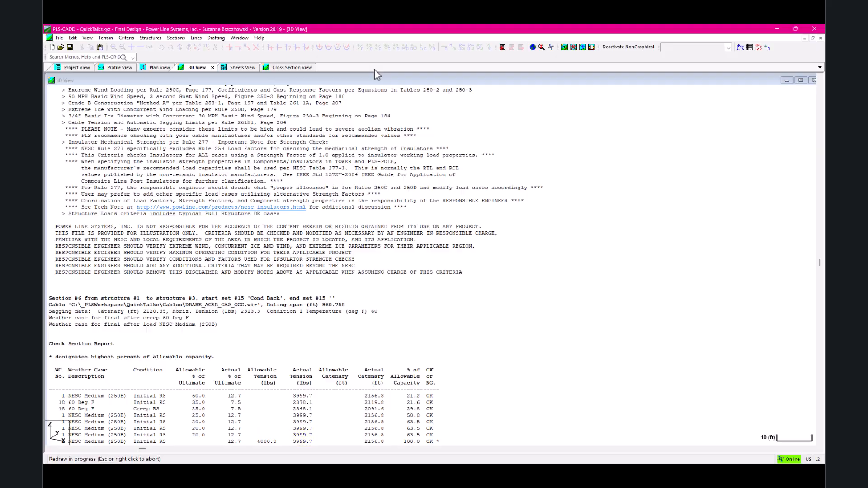
left_click(374, 68)
Page through the plan and profile sheets to page 6 and examine its wire information block.
left_click(247, 68)
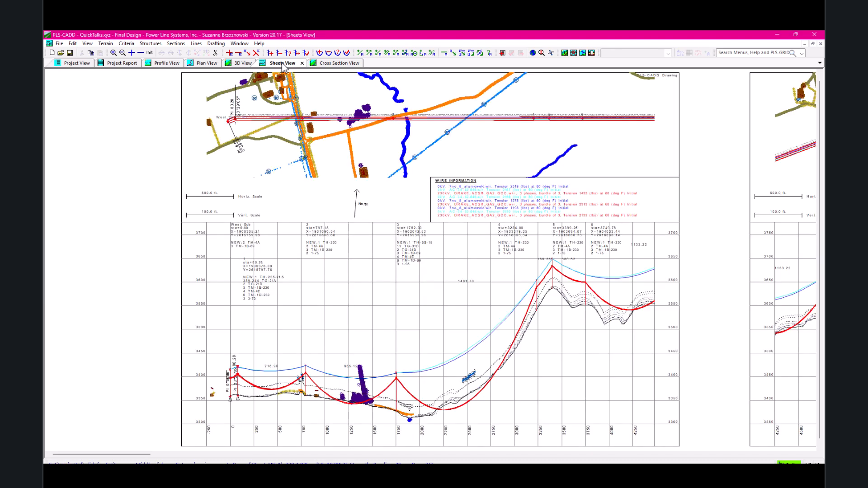
key("Page_Down")
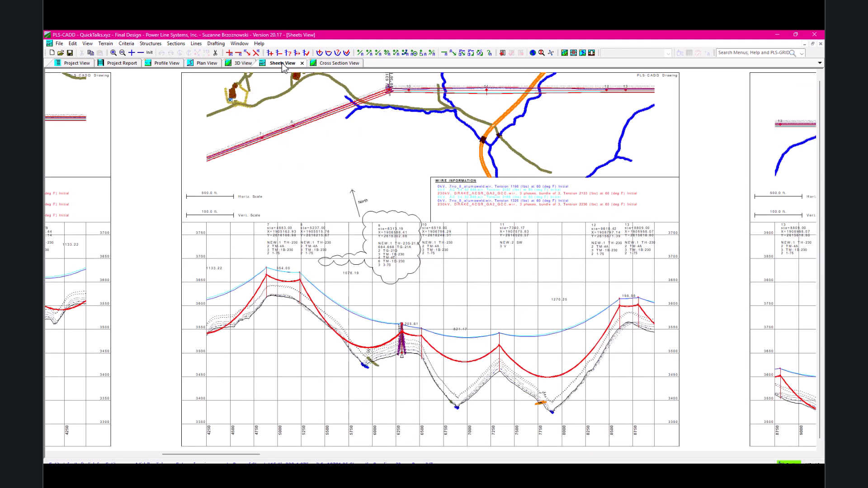
key("Page_Down")
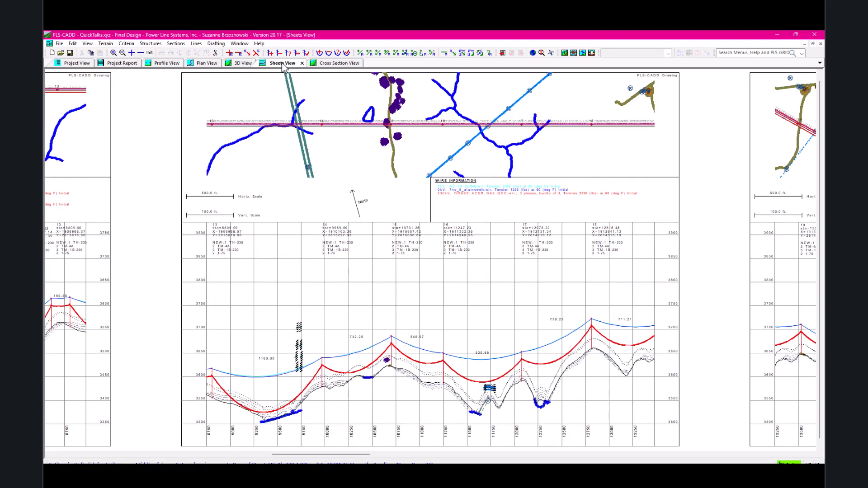
key("Page_Down")
key("Page_Down")
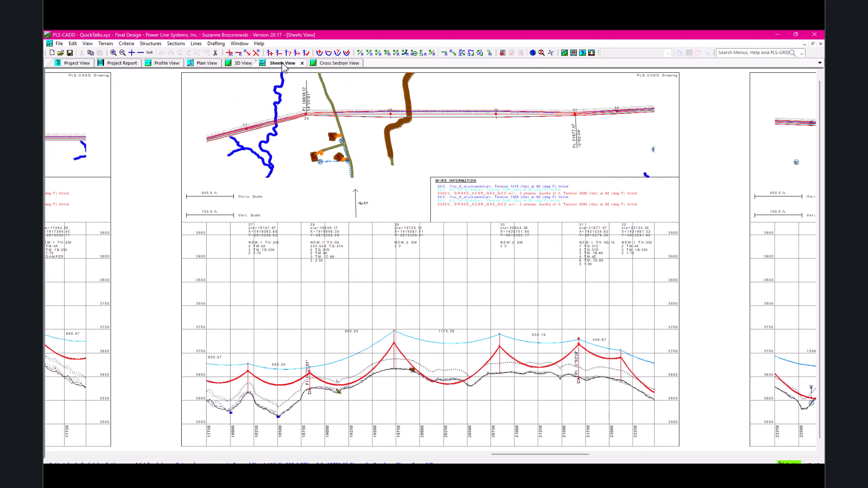
key("Page_Down")
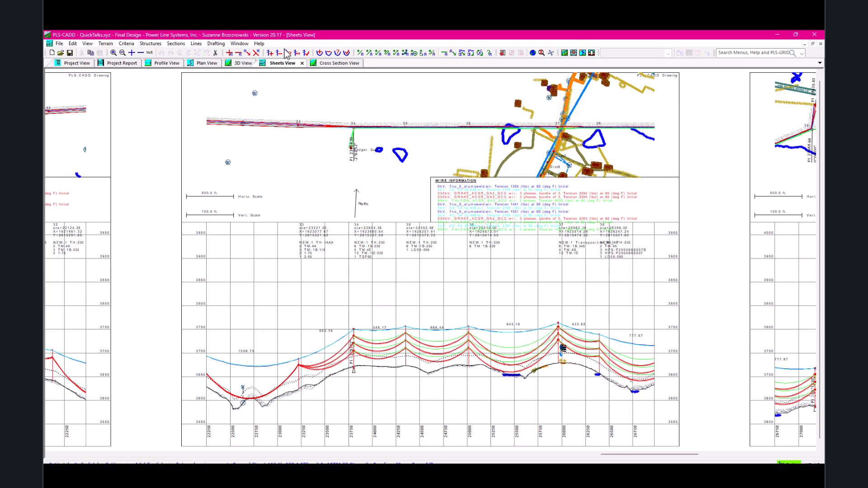
scroll(433, 201, "up", 3)
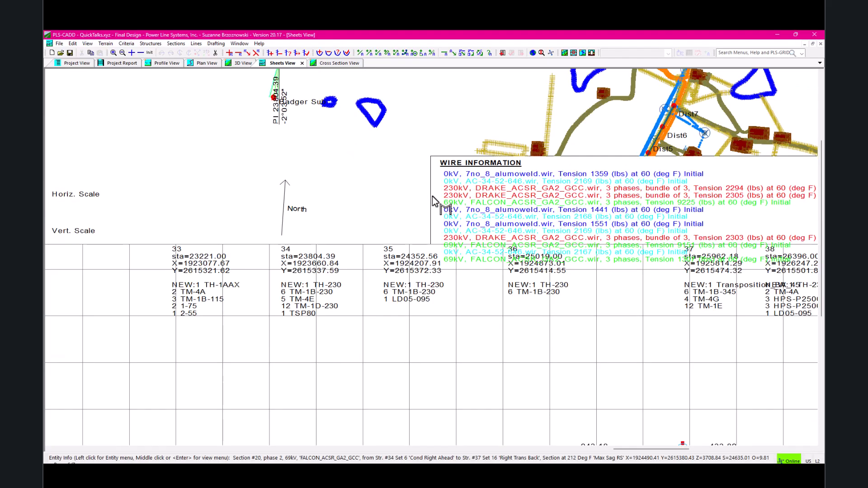
left_click(433, 201)
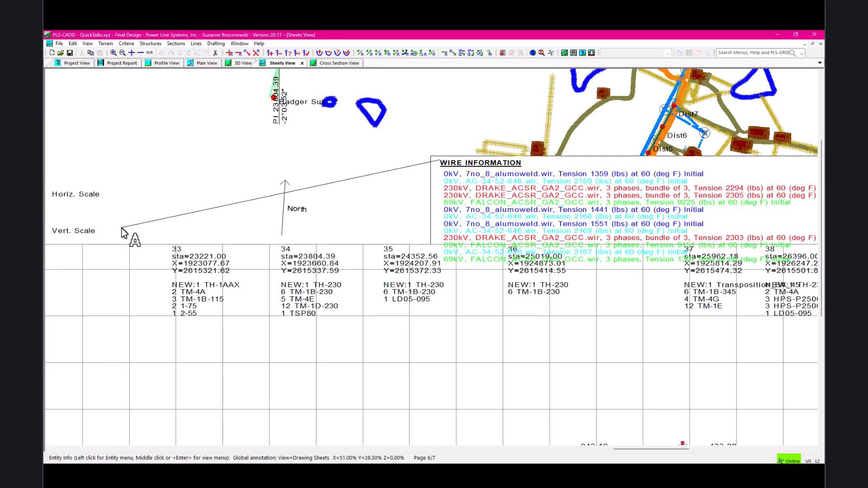
scroll(124, 232, "down", 1)
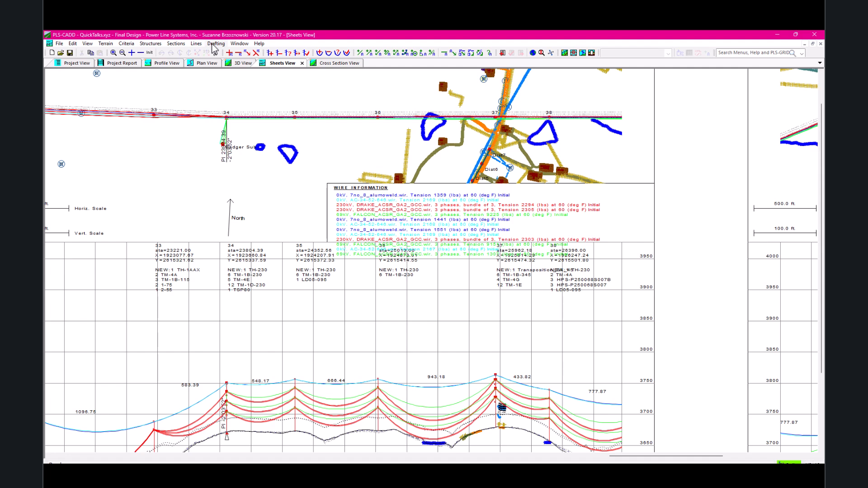
Limit the section labels in the sheet profile view to the 0kV and 230kV section groups and inspect the wire information block.
left_click(215, 44)
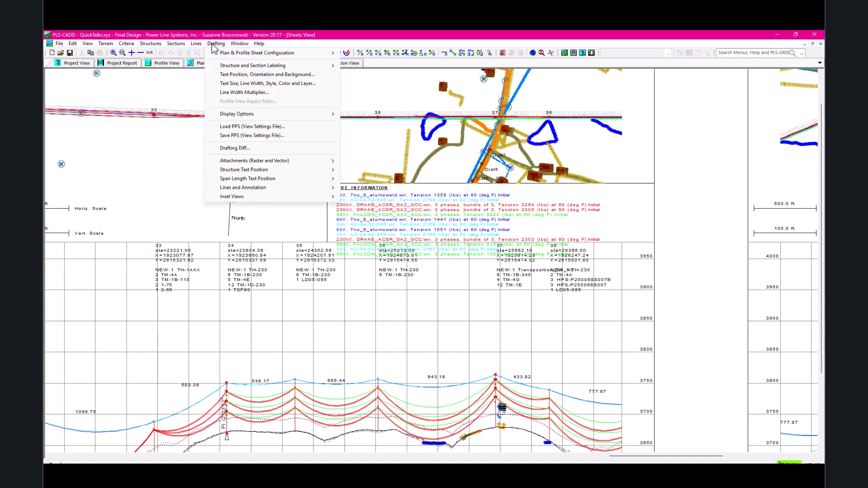
mouse_move(258, 68)
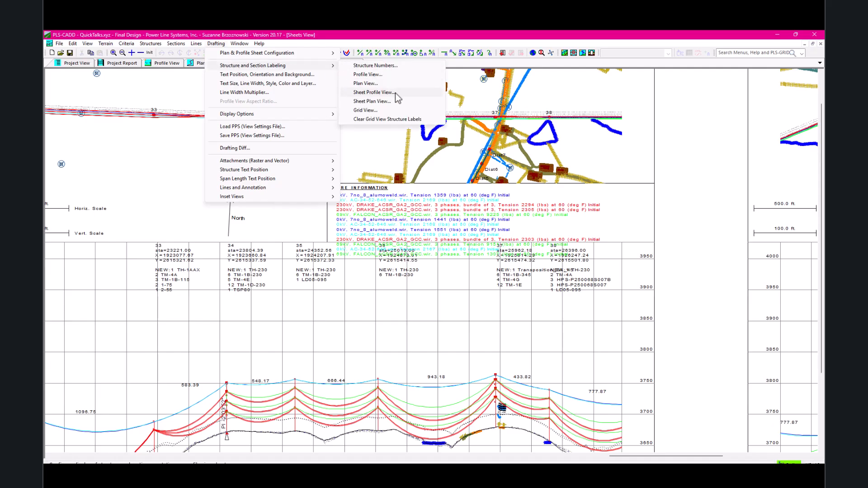
left_click(395, 93)
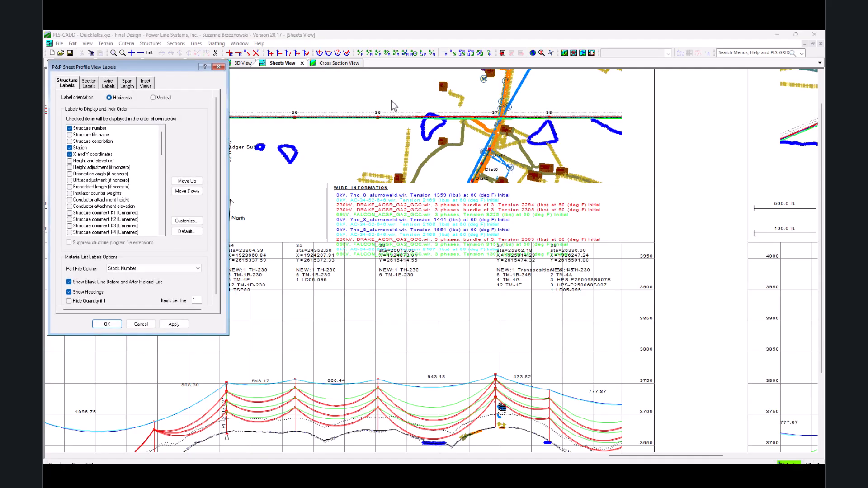
left_click(88, 85)
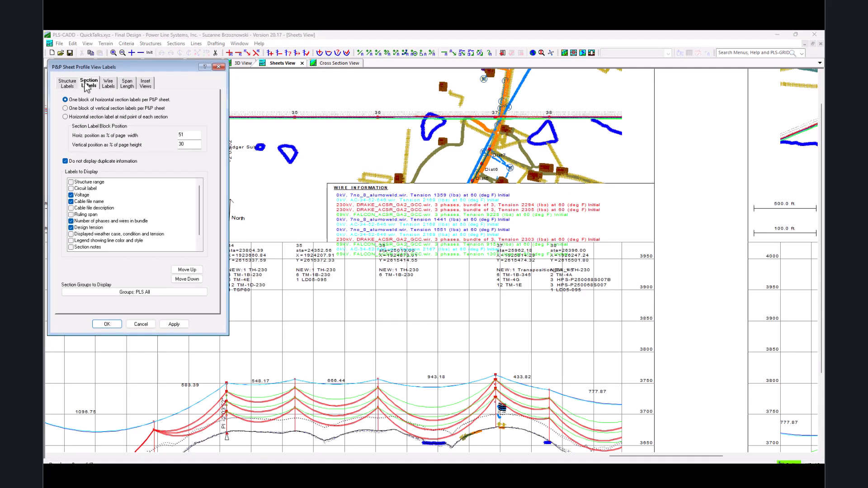
left_click(131, 294)
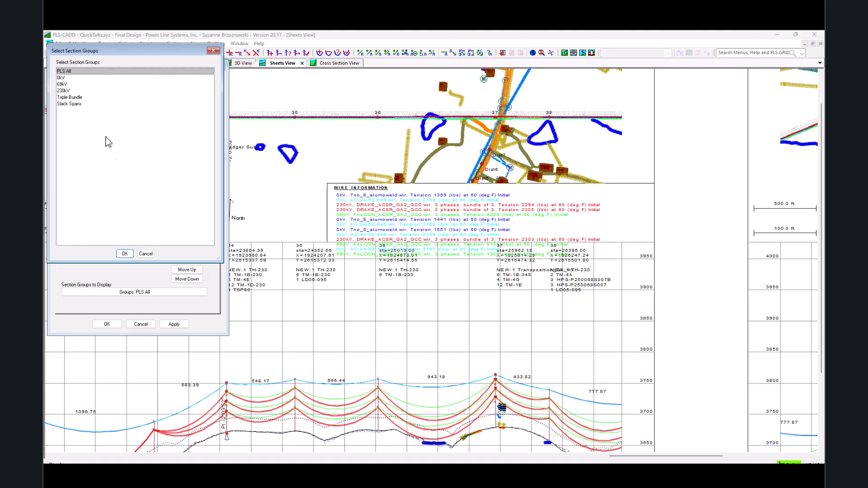
left_click(87, 72)
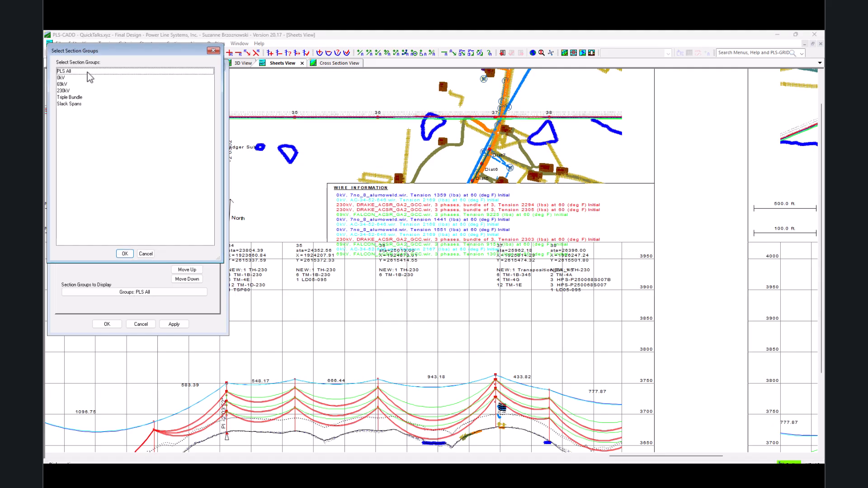
left_click(75, 78)
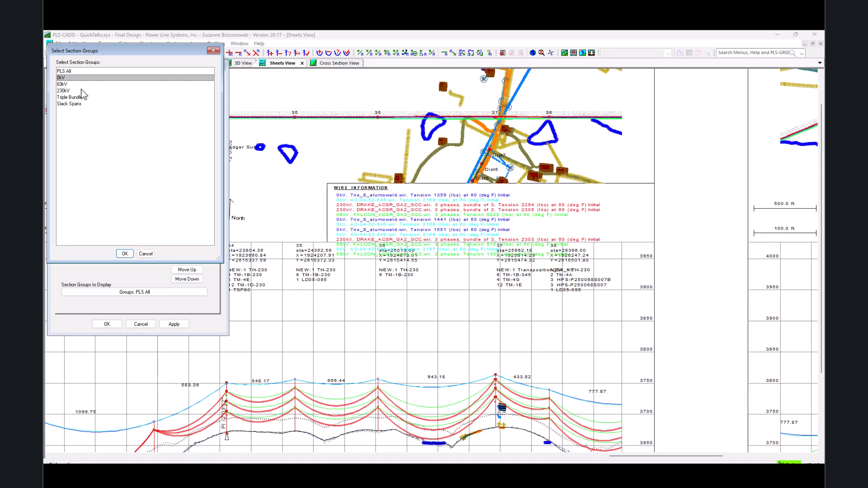
left_click(79, 90)
left_click(125, 254)
left_click(107, 323)
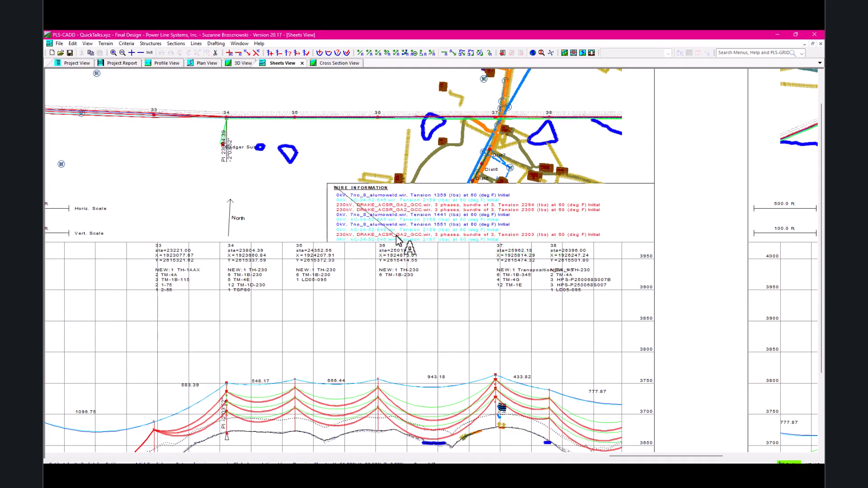
scroll(353, 252, "up", 2)
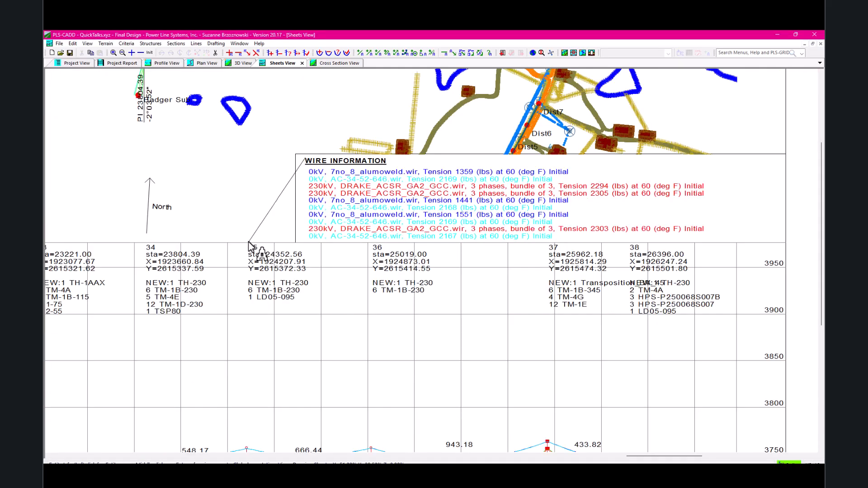
scroll(248, 246, "down", 2)
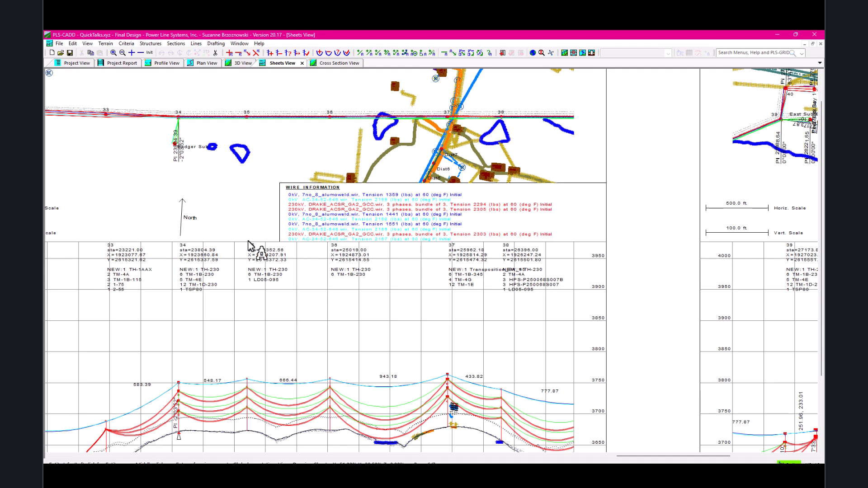